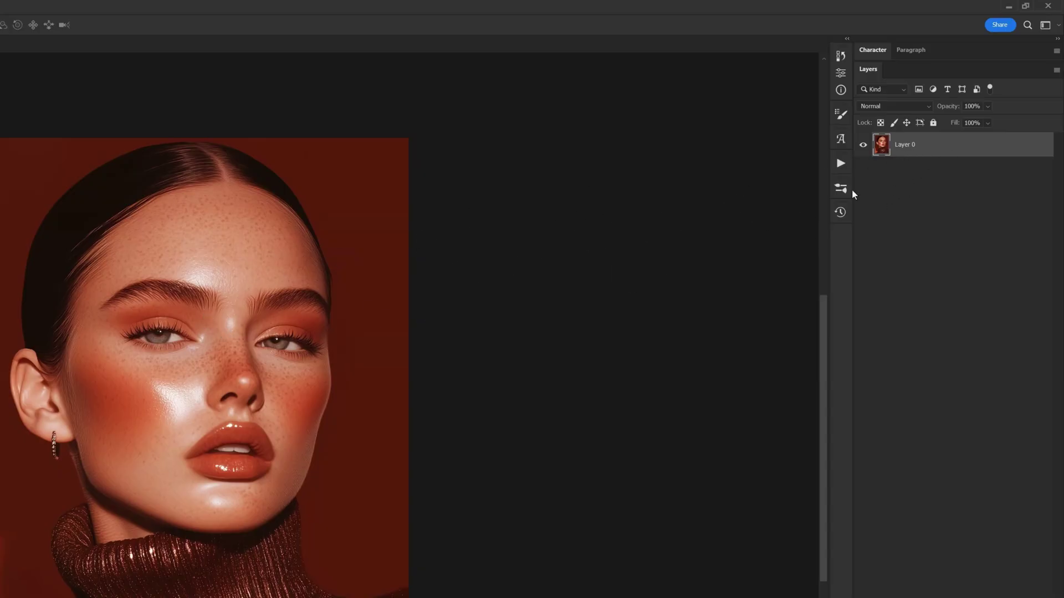
Step: Convert Layer 0 to a smart object and open its contents for editing
right_click(977, 154)
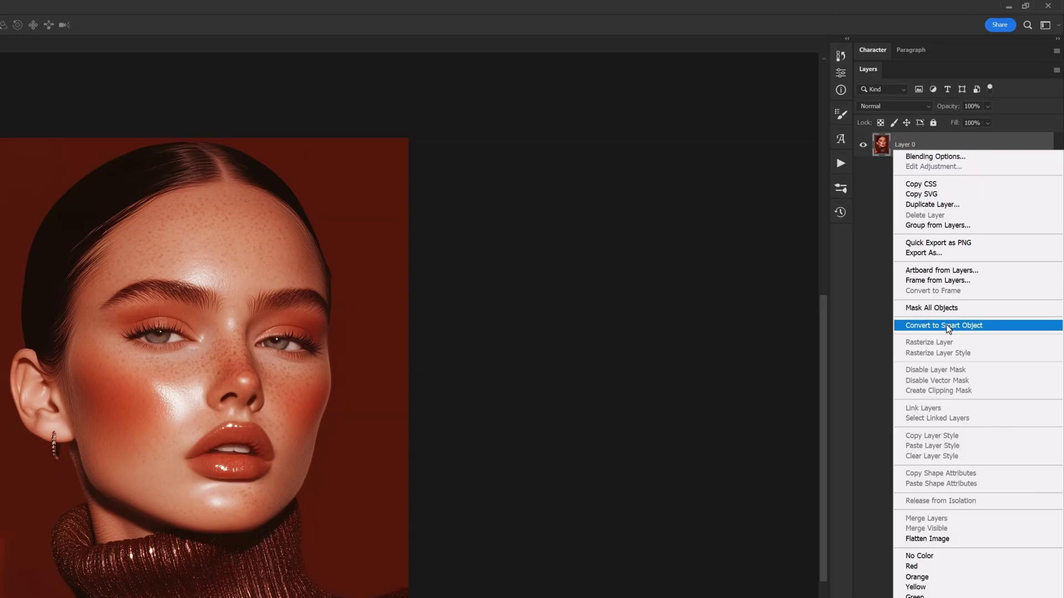
left_click(948, 327)
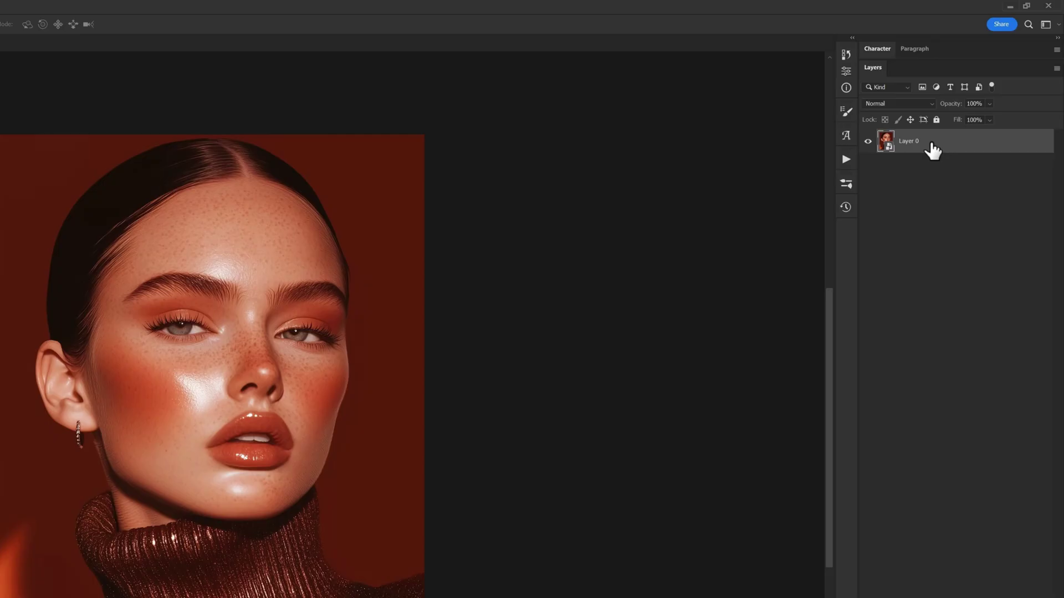
right_click(969, 103)
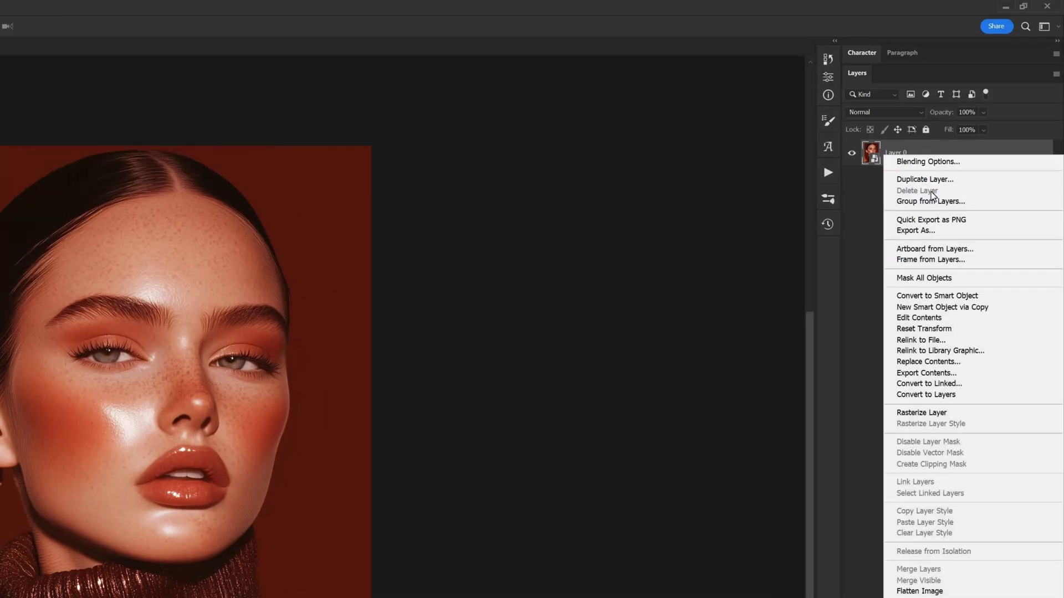
left_click(917, 319)
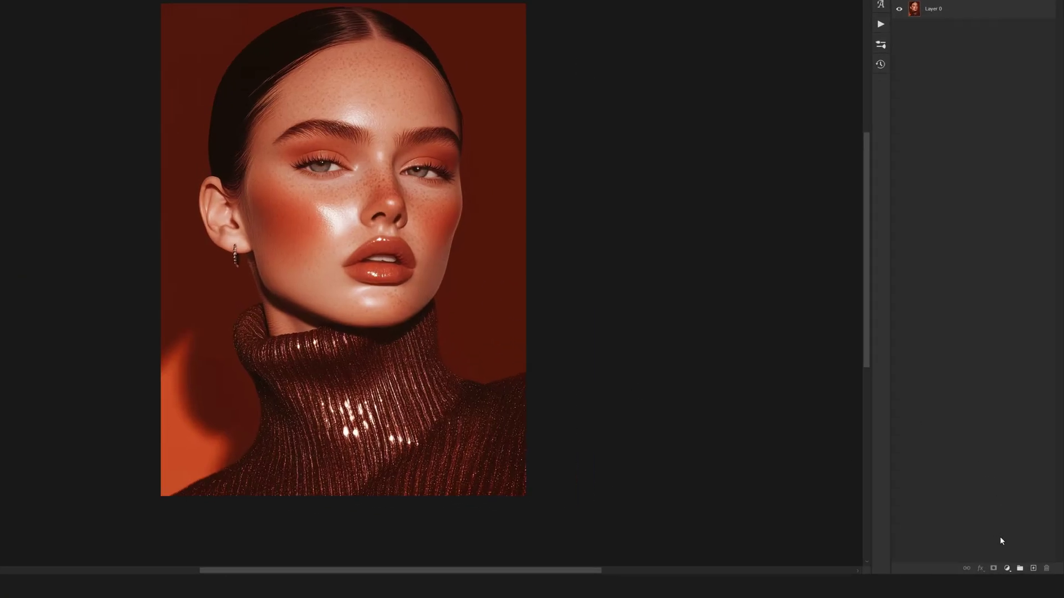
Step: Add a Black & White adjustment layer above Layer 0 and cycle through its presets, ending on Custom
left_click(1006, 569)
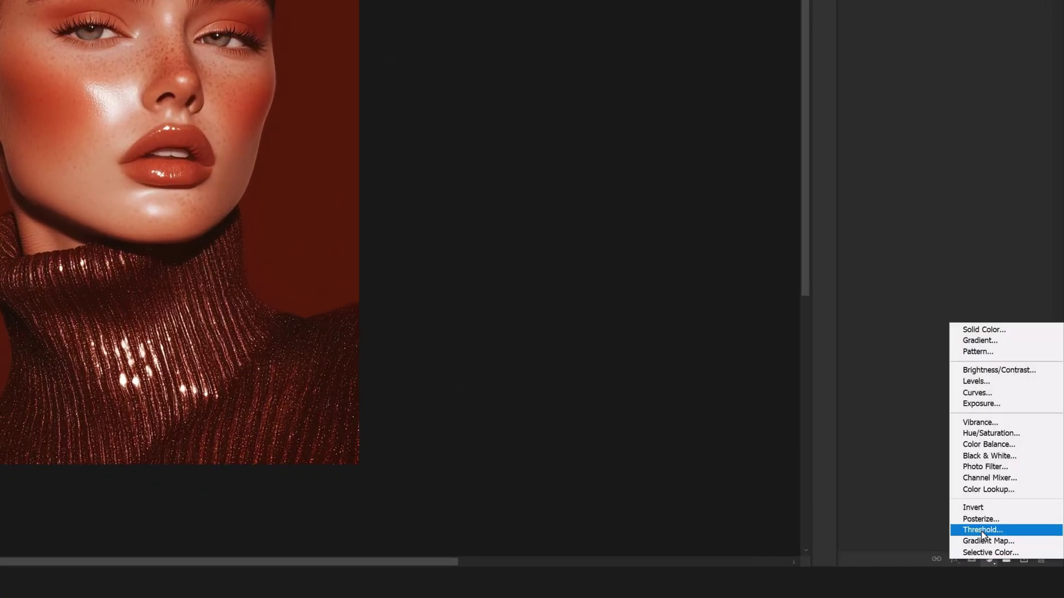
left_click(989, 456)
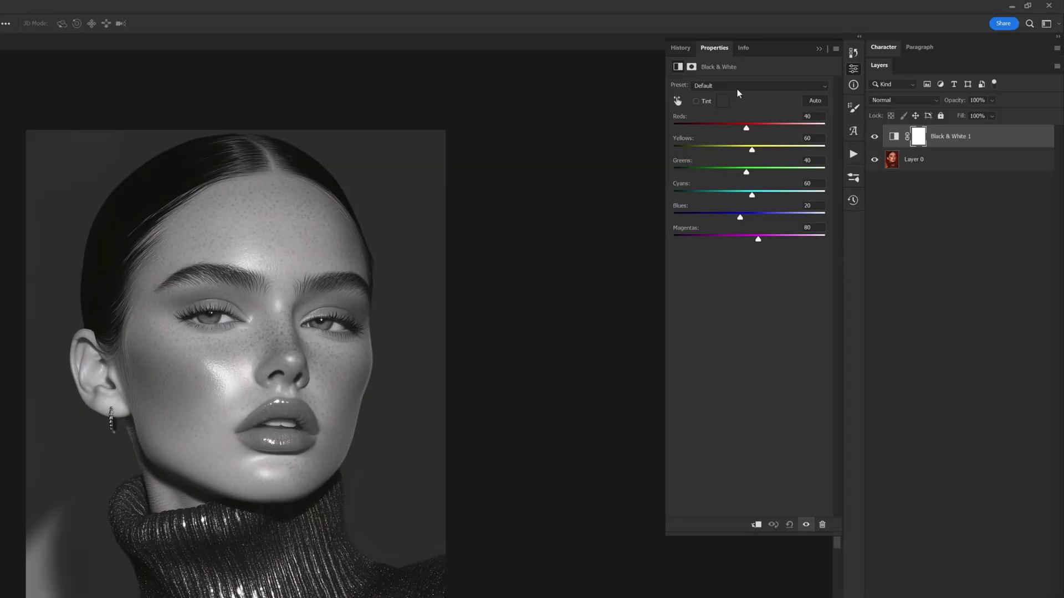
left_click(740, 85)
left_click(741, 86)
key("Down")
key("Down")
key("Down")
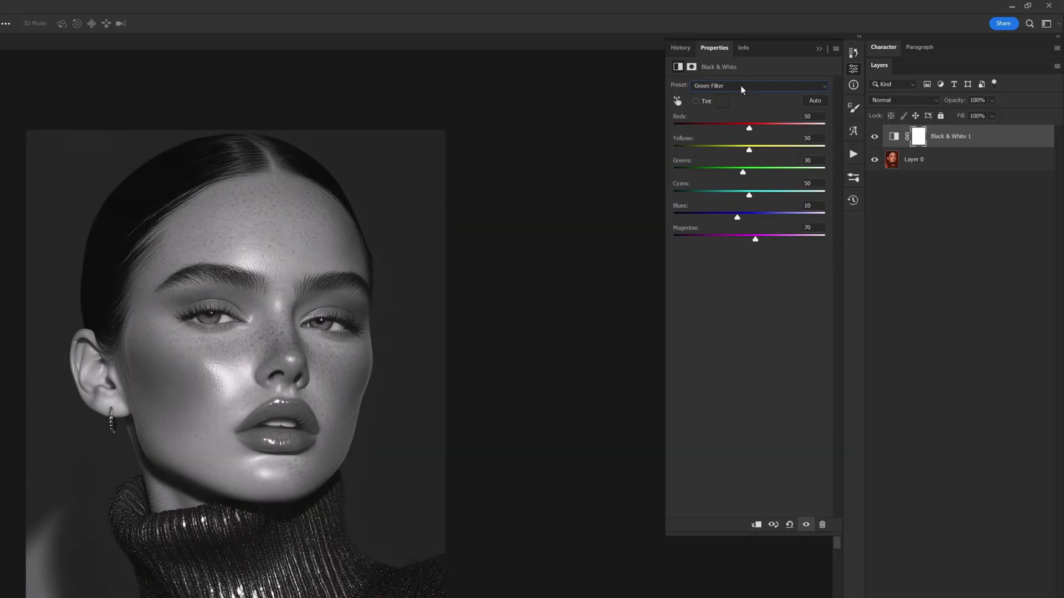
key("Down")
key("Down")
key("Down")
key("Down")
key("Down")
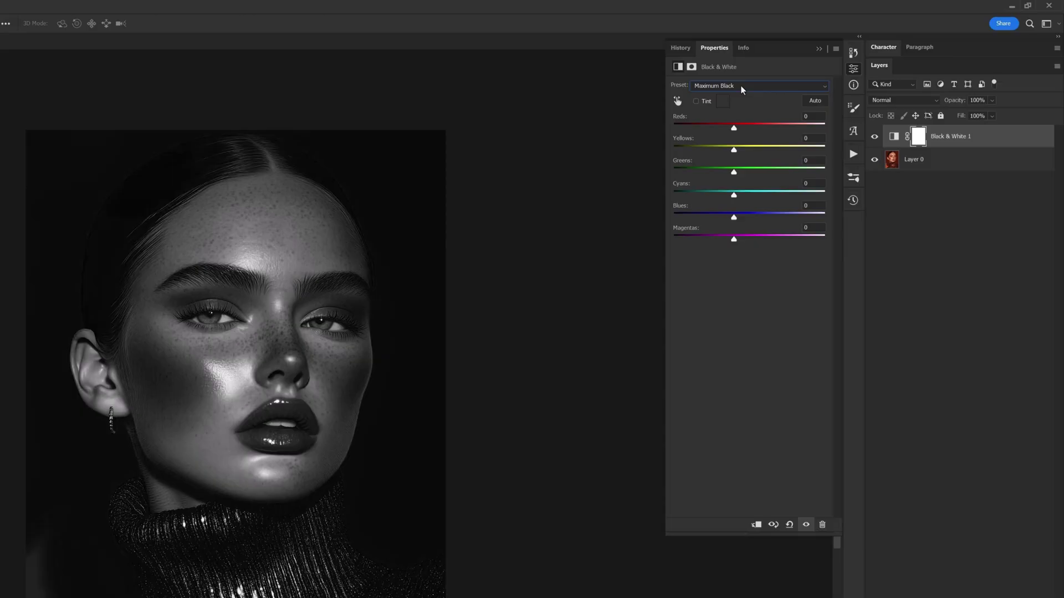
key("Down")
key("Down")
key("Down")
key("Down")
key("Down")
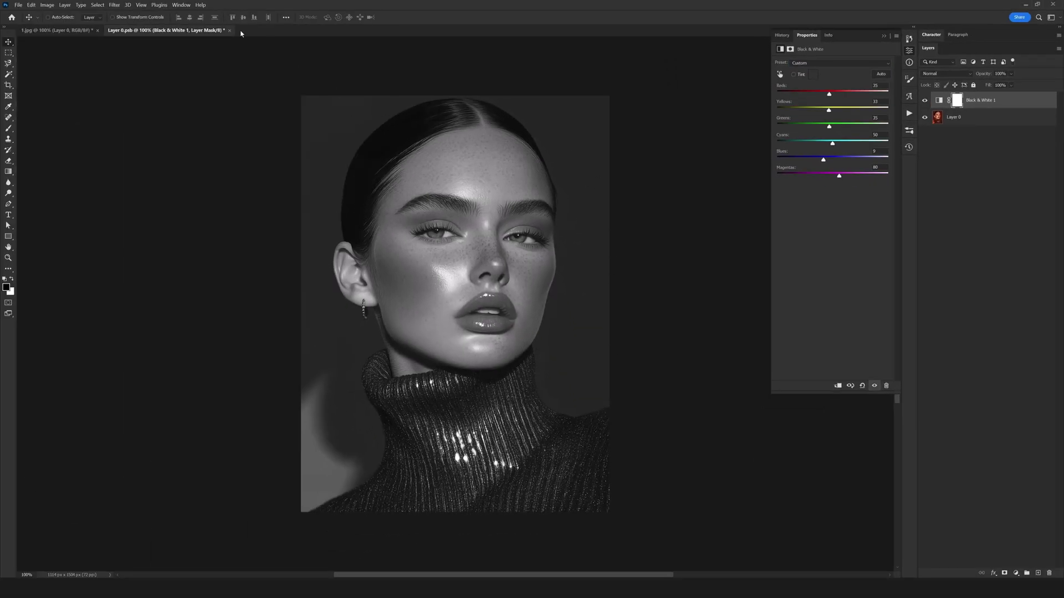
Step: Close Layer 0.psb with its changes saved, and open the Filter Gallery for the smart object in 1.jpg
left_click(230, 31)
left_click(512, 215)
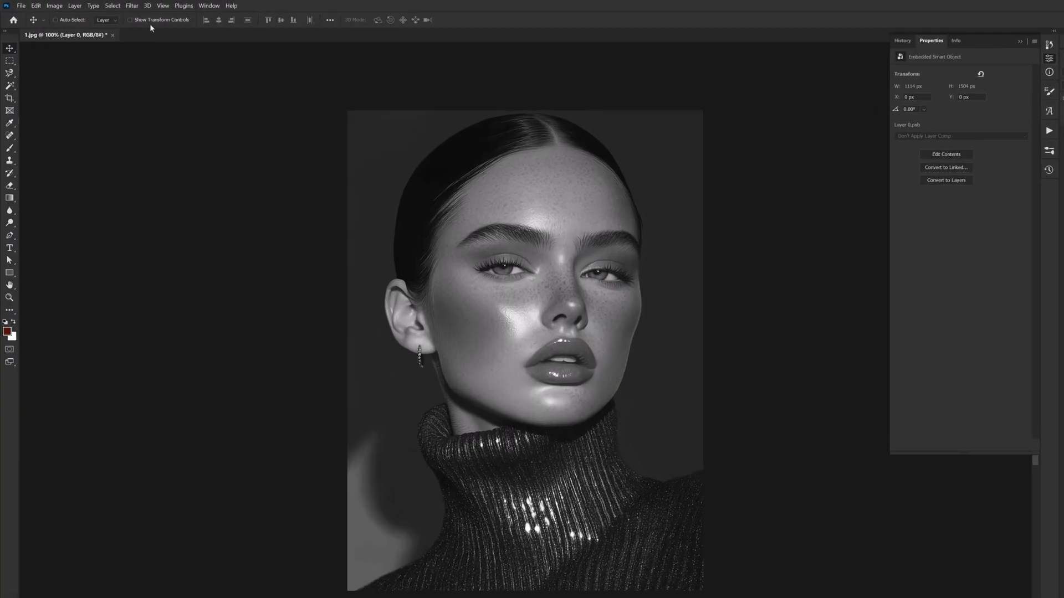
left_click(114, 5)
left_click(191, 69)
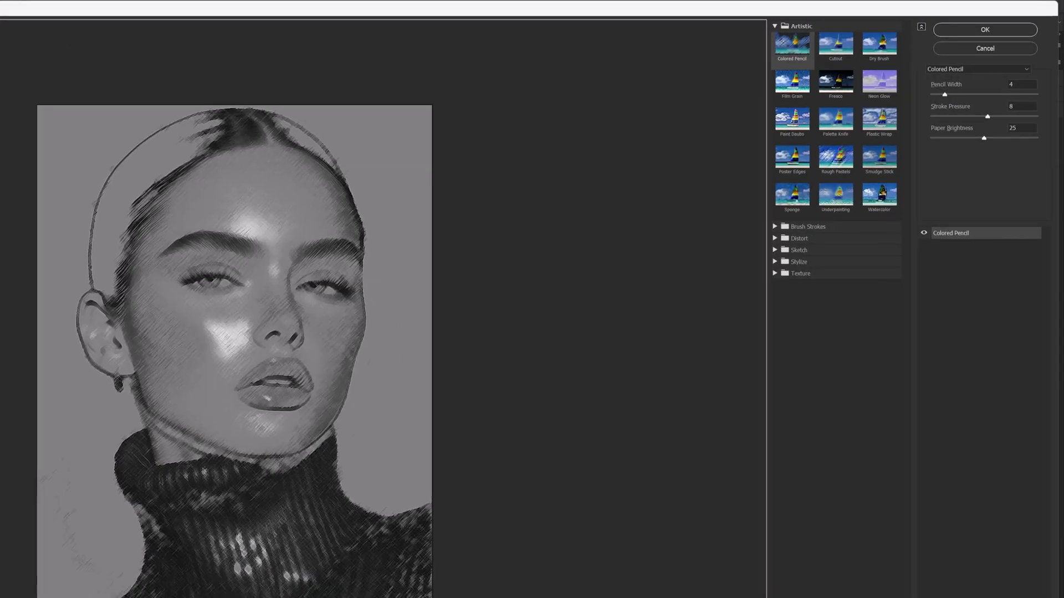
left_click(1008, 256)
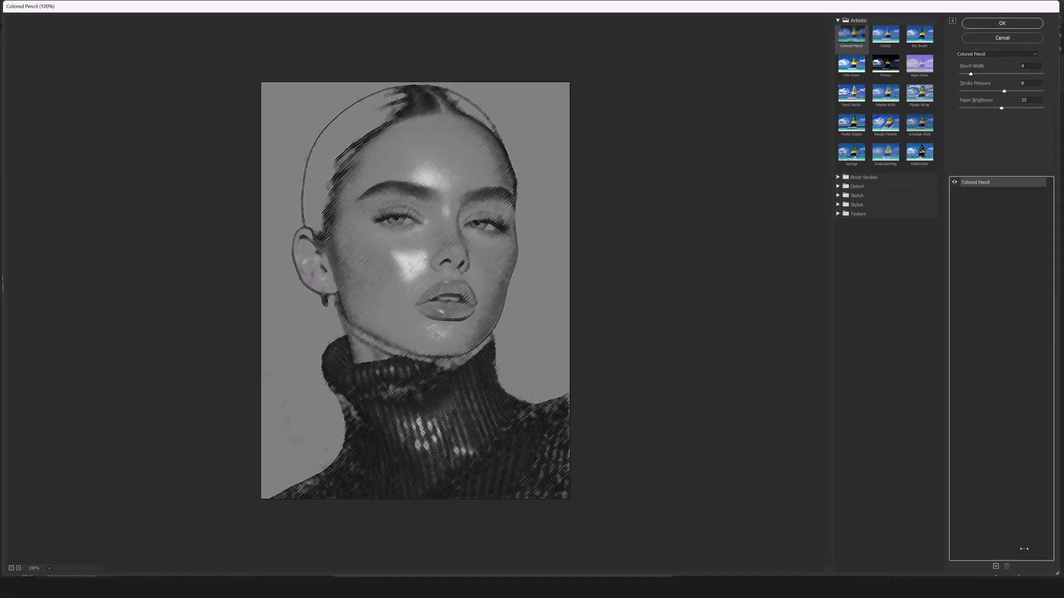
left_click(996, 566)
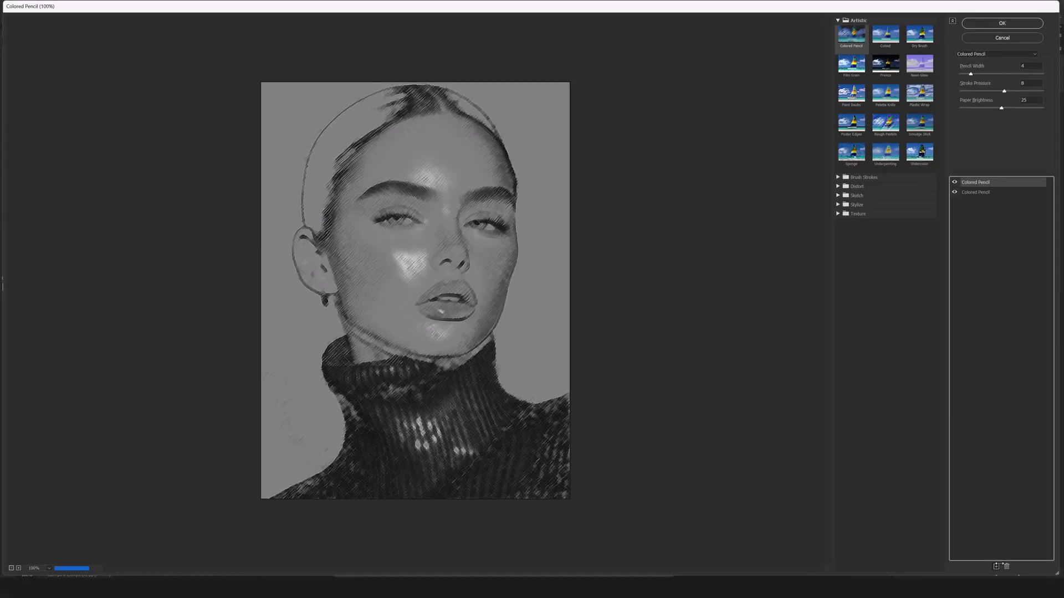
left_click(996, 566)
left_click(996, 567)
left_click(996, 566)
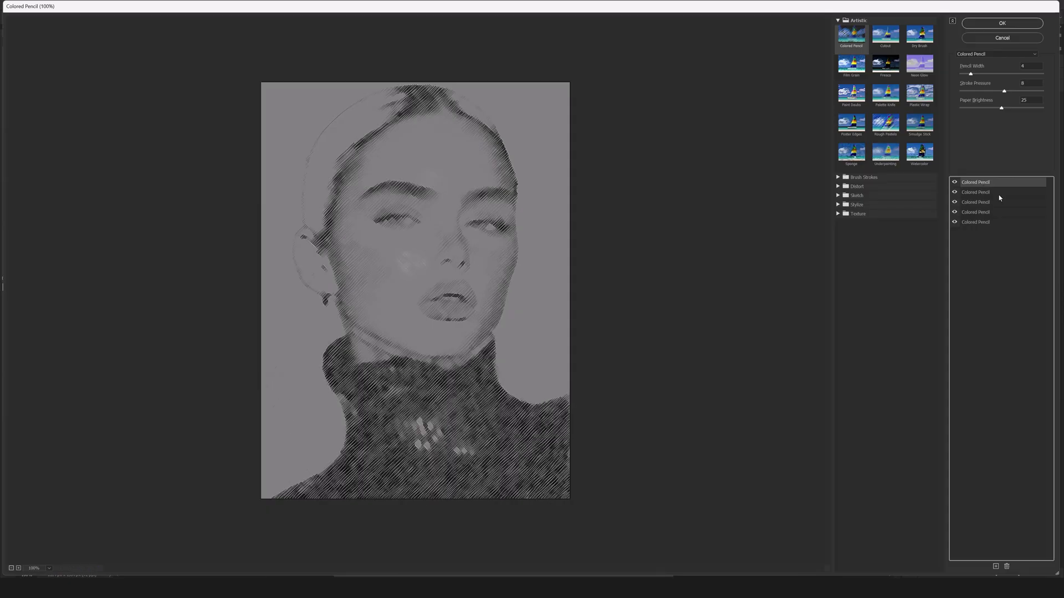
left_click(1007, 566)
left_click(1008, 566)
left_click(1007, 566)
left_click(1007, 566)
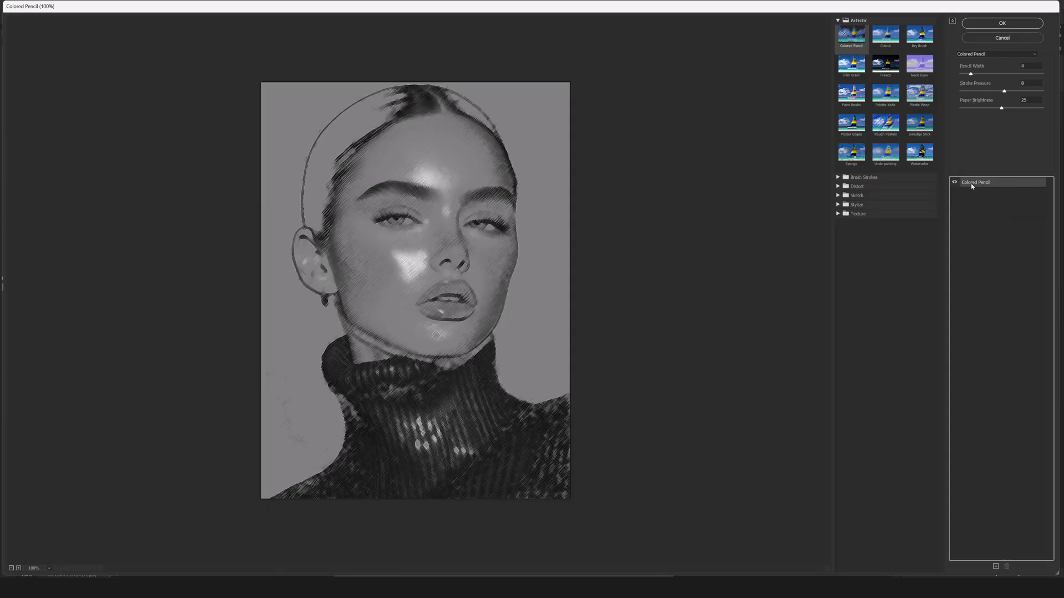
Step: Replace the Colored Pencil effect with the Grain texture, using intensity 80, contrast 0 and the Regular grain type
left_click(837, 214)
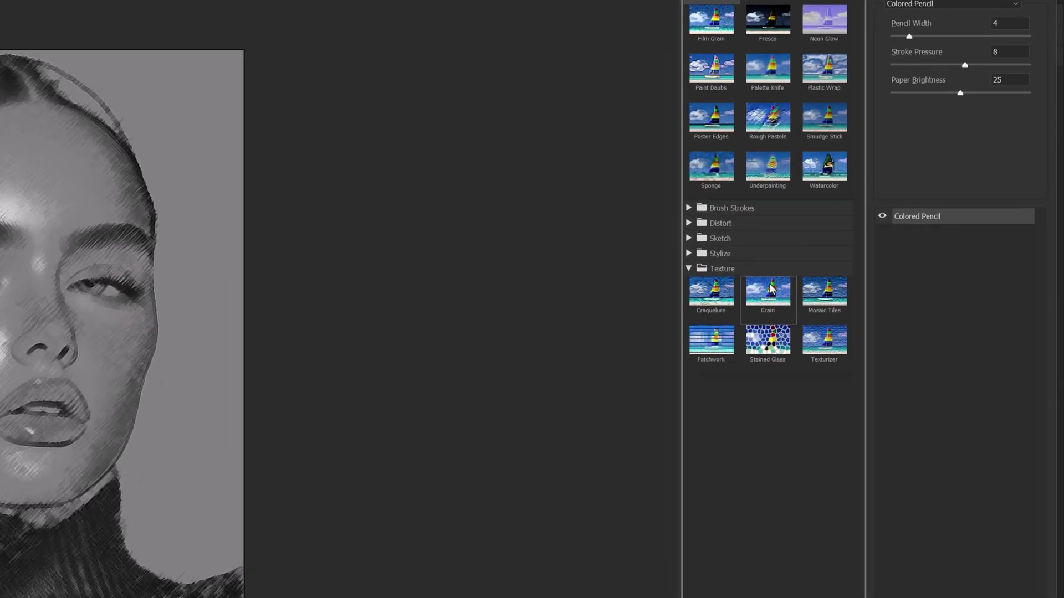
left_click(887, 228)
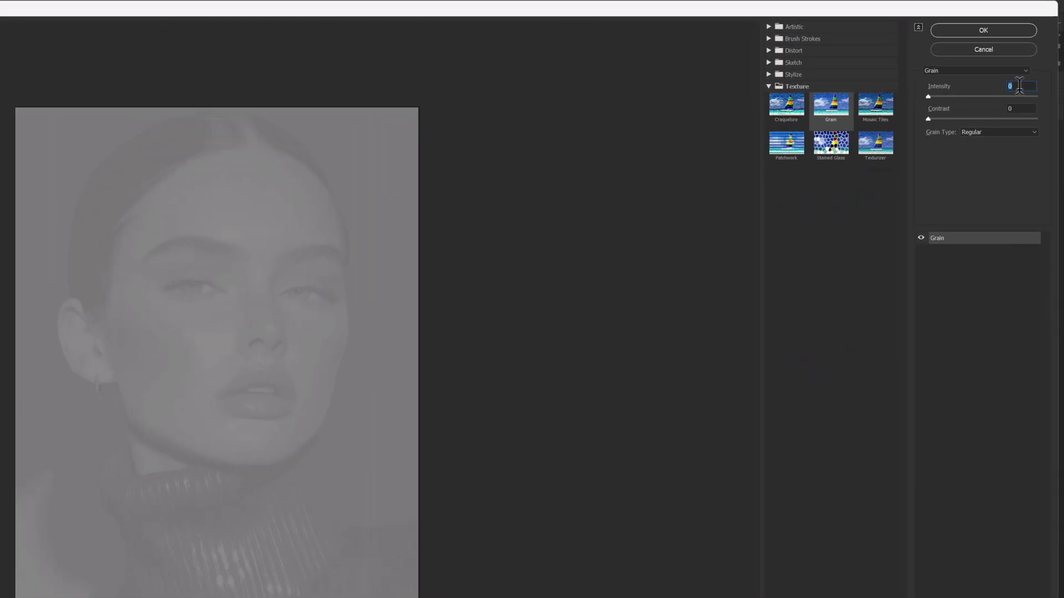
type("80")
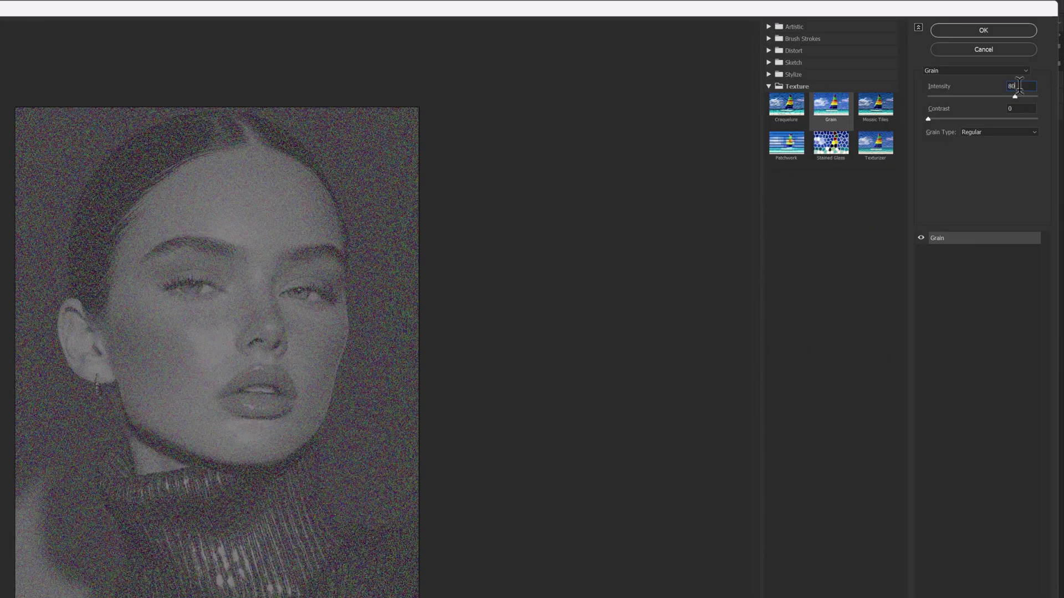
mouse_move(929, 119)
left_mouse_down()
mouse_move(946, 118)
mouse_move(921, 119)
left_mouse_up()
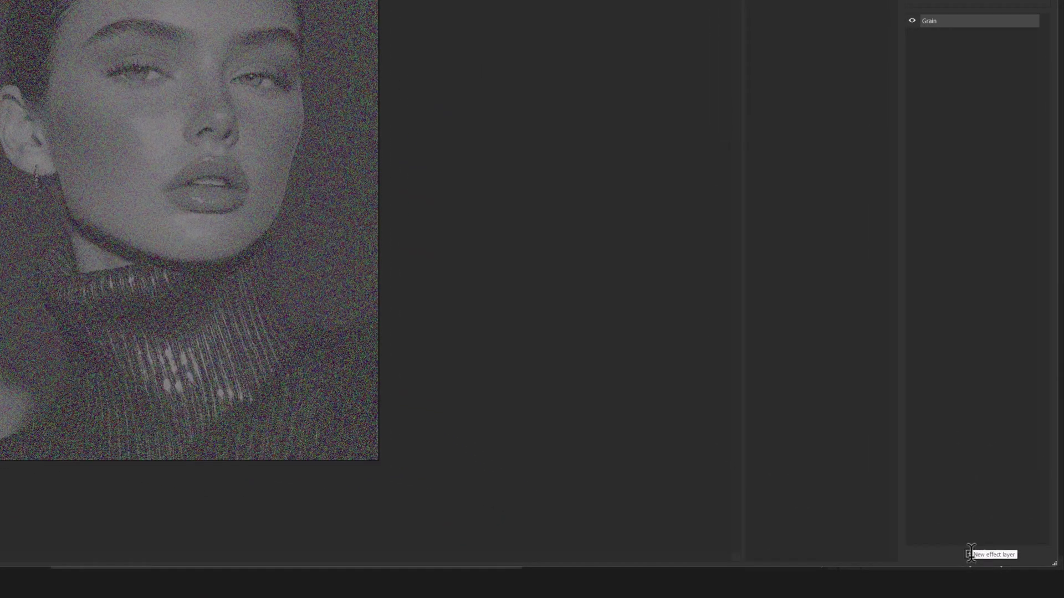
Step: Add a new effect layer above Grain with a dot Halftone Pattern, size 3 and contrast 26
left_click(969, 549)
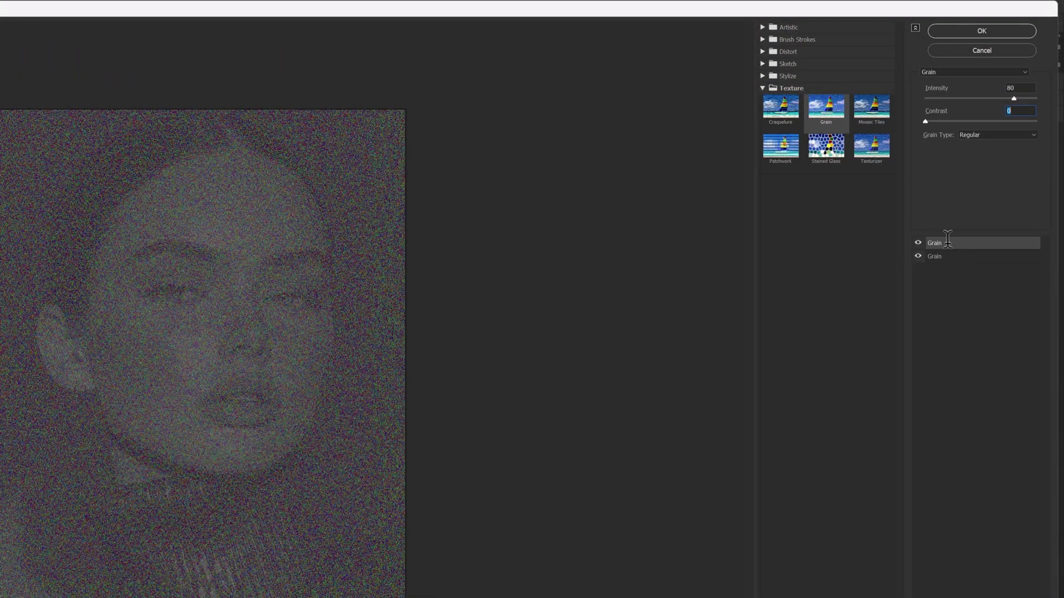
left_click(762, 63)
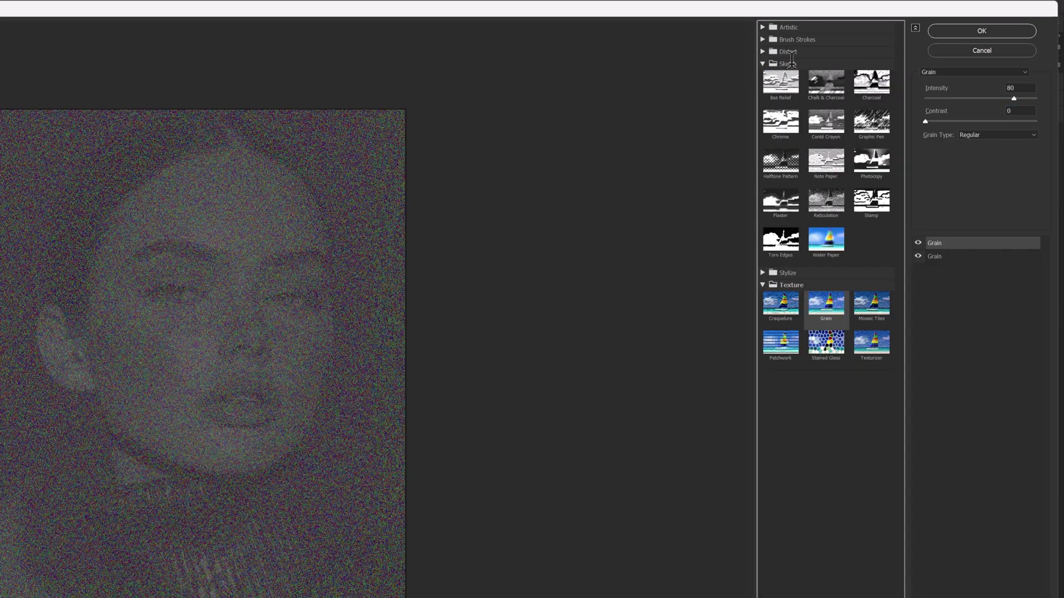
left_click(783, 161)
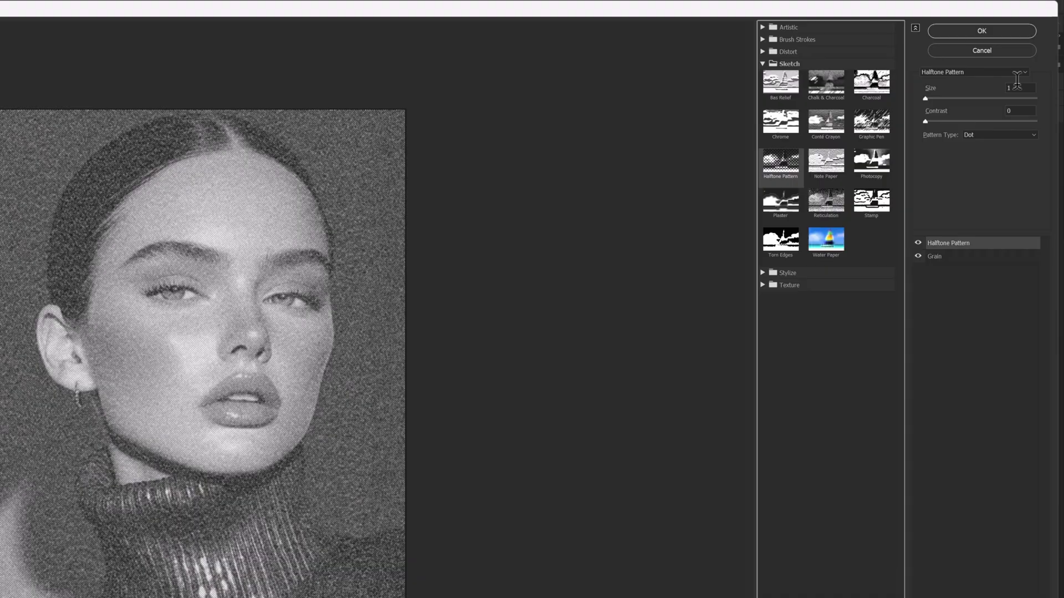
left_click(1018, 87)
key("Up")
key("Up")
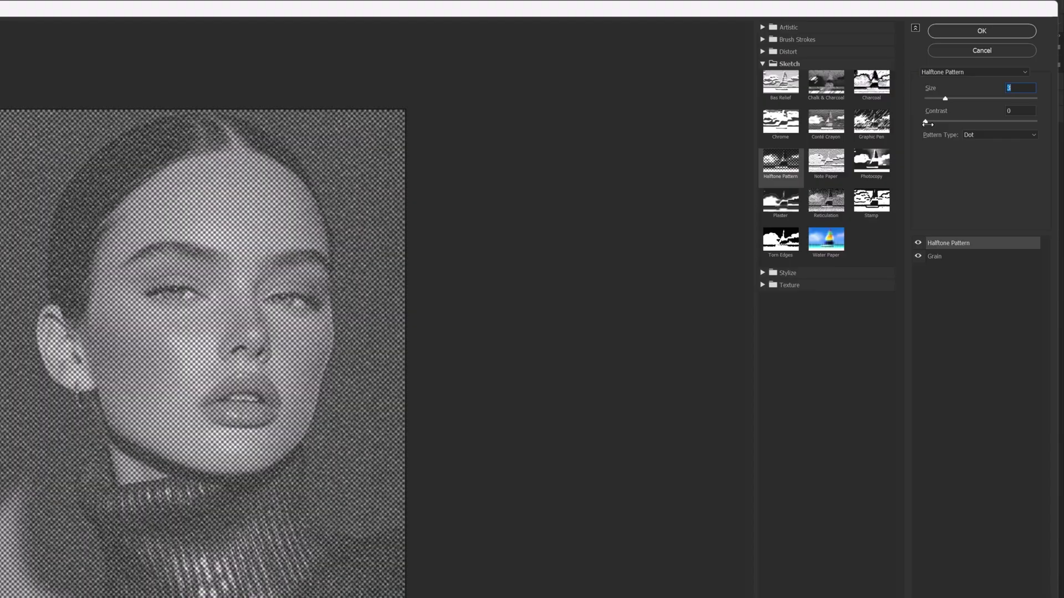
left_click_drag(956, 121, 983, 123)
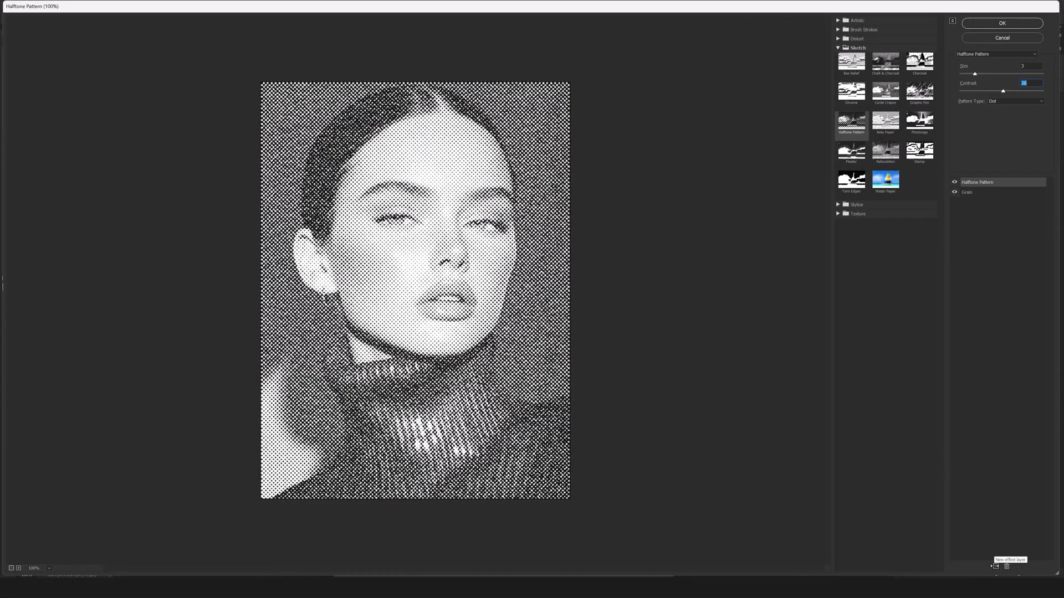
Step: Add a Photocopy effect layer above the Halftone Pattern with detail 11 and darkness 8
left_click(996, 567)
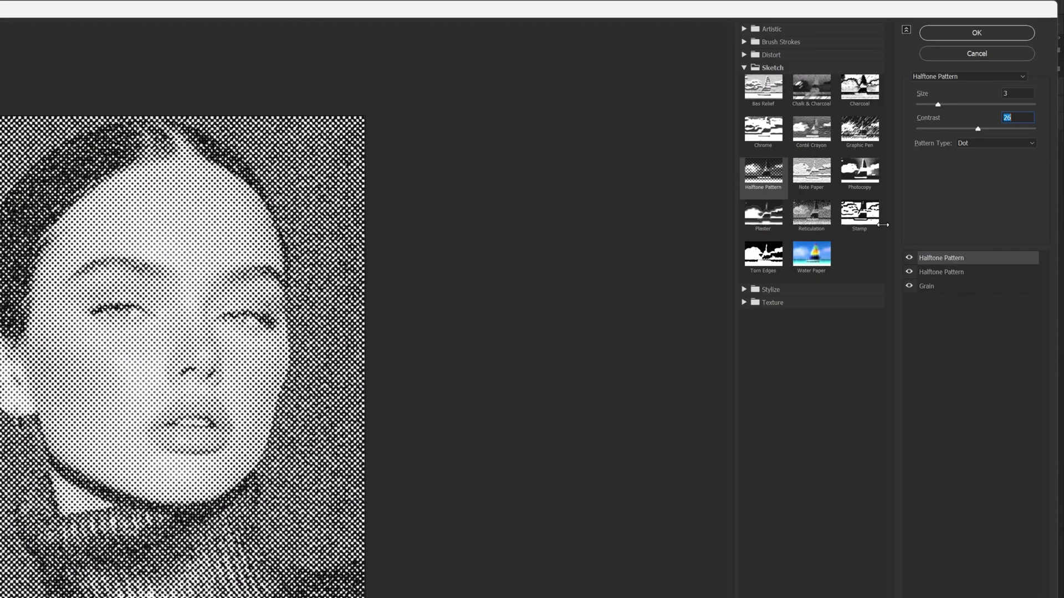
left_click(859, 174)
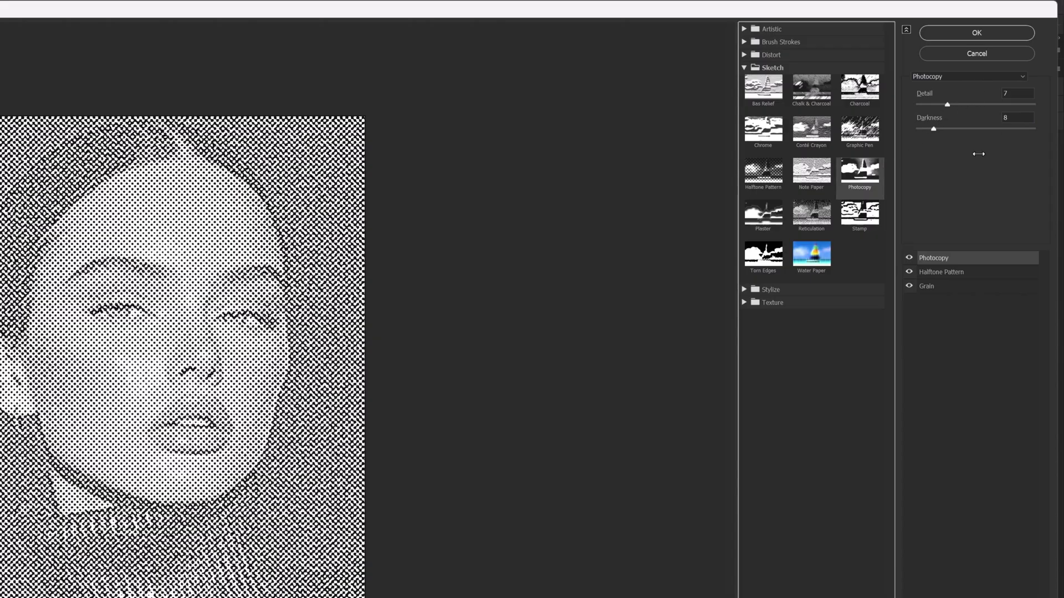
left_click(984, 90)
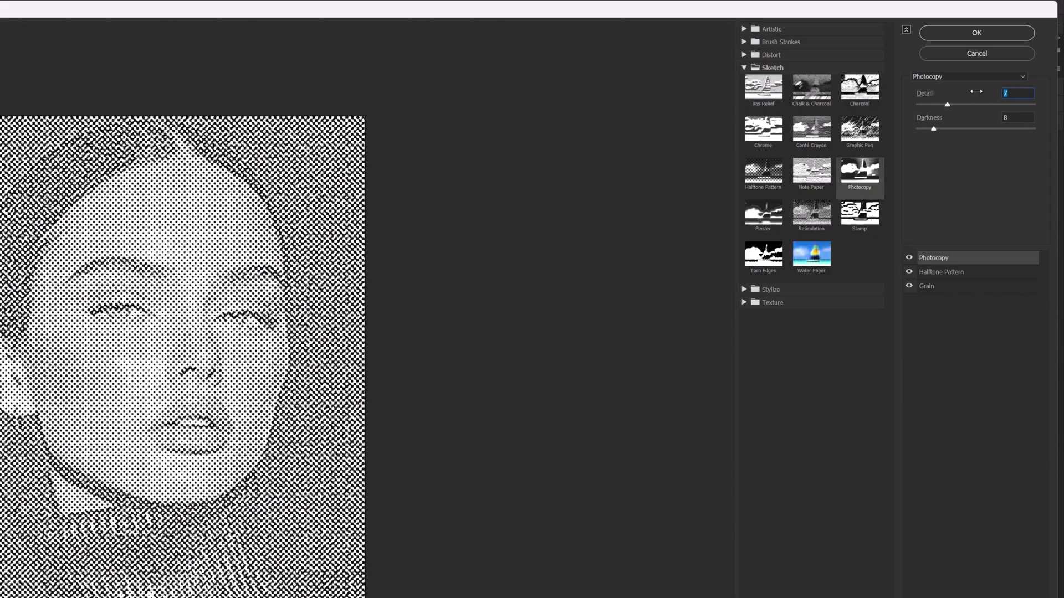
type("11")
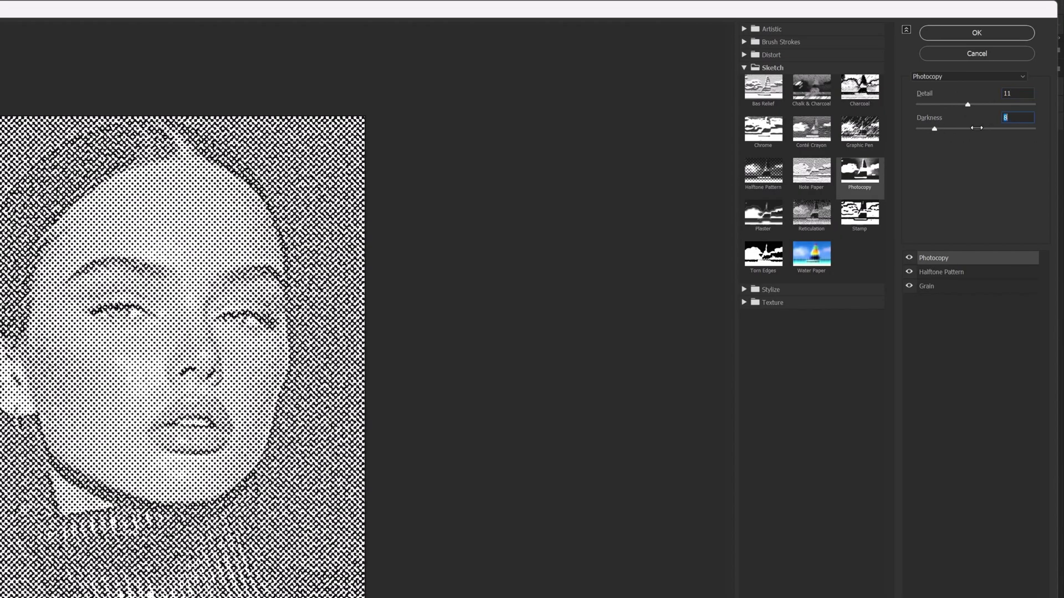
left_click(1010, 117)
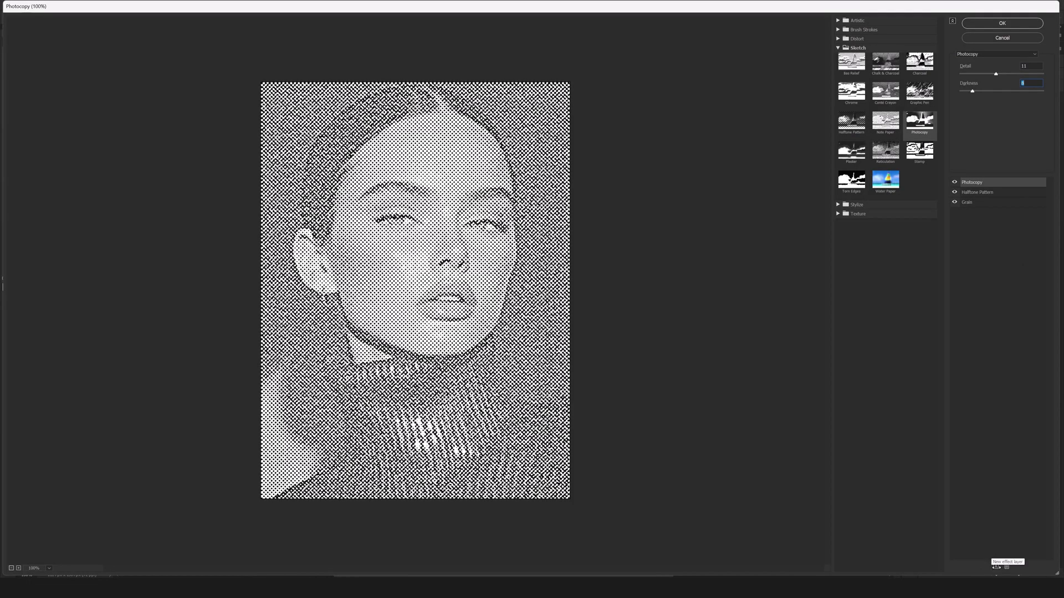
Step: Add a Stamp effect layer above Photocopy and set its Light/Dark Balance to 46
left_click(997, 567)
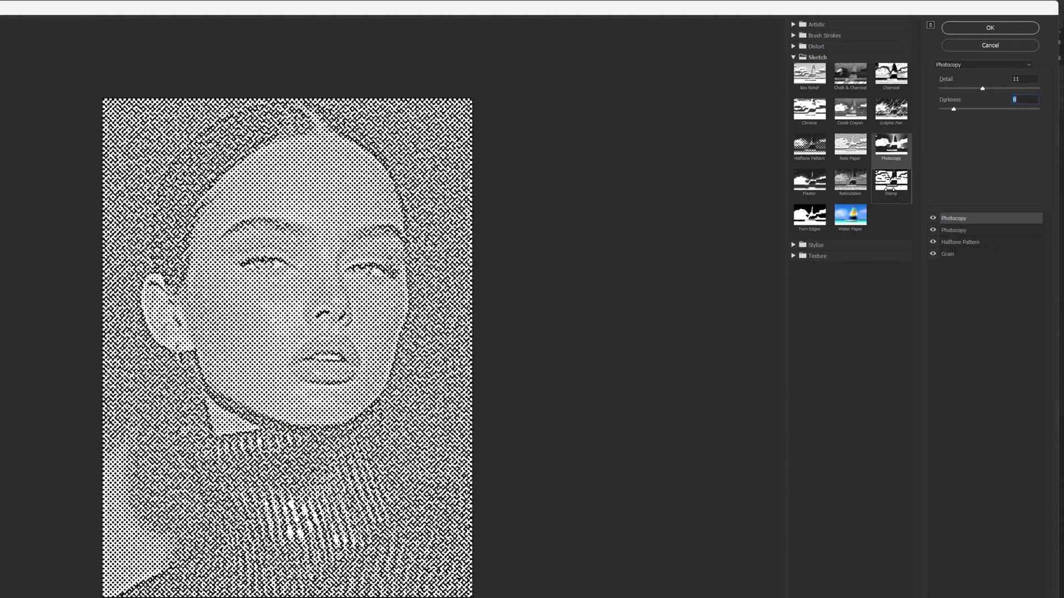
left_click(890, 183)
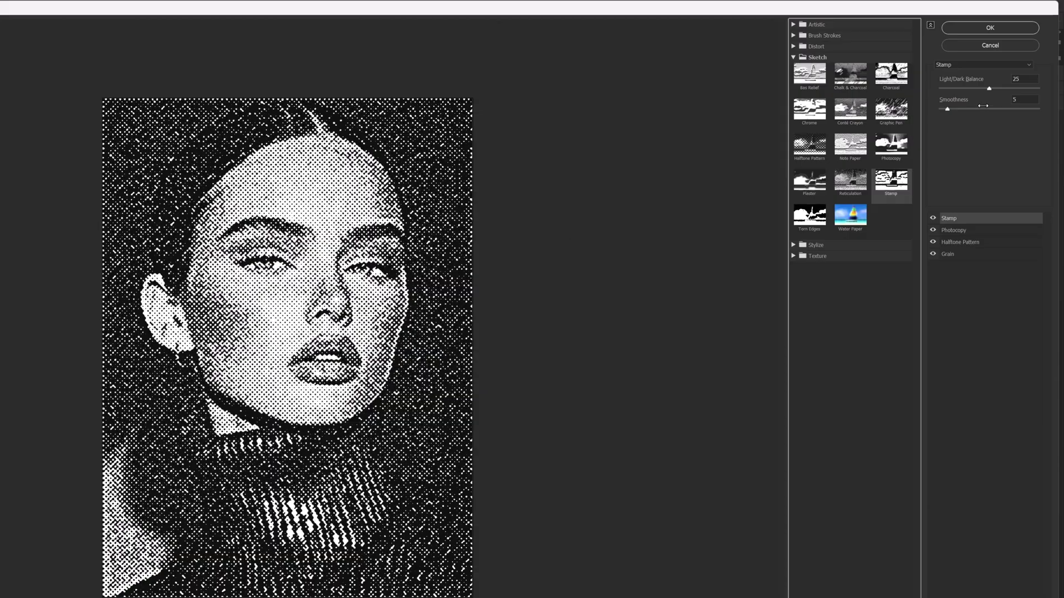
left_click(989, 89)
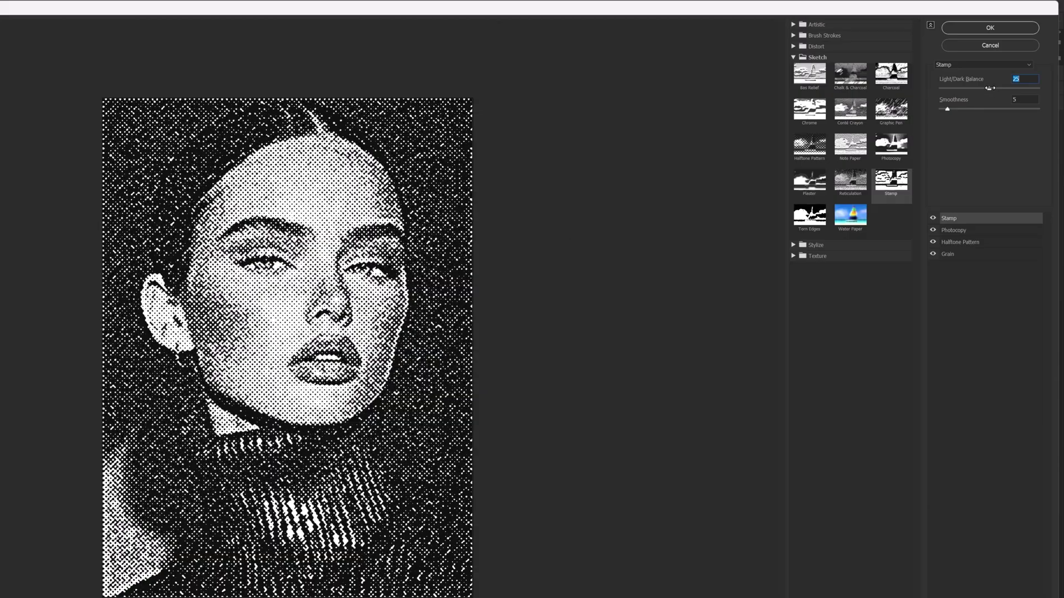
left_click_drag(998, 89, 1032, 94)
Step: Compare different Smoothness values for the Stamp effect and set it to 5
left_click_drag(947, 108, 939, 108)
key("Up")
key("Up")
key("Up")
key("Up")
key("Up")
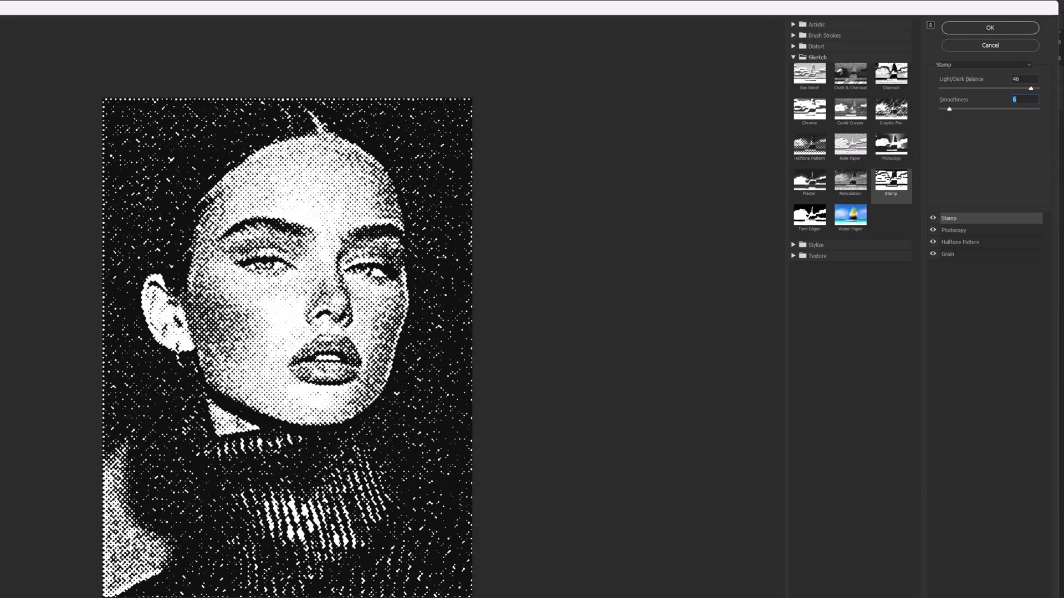
key("Down")
key("Up")
key("Up")
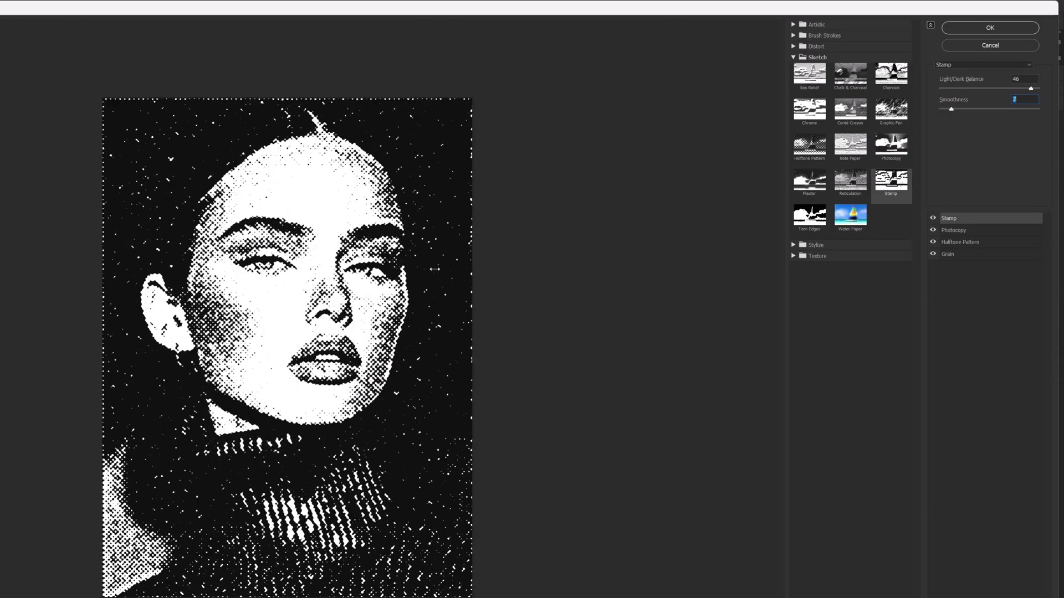
key("Down")
key("Down")
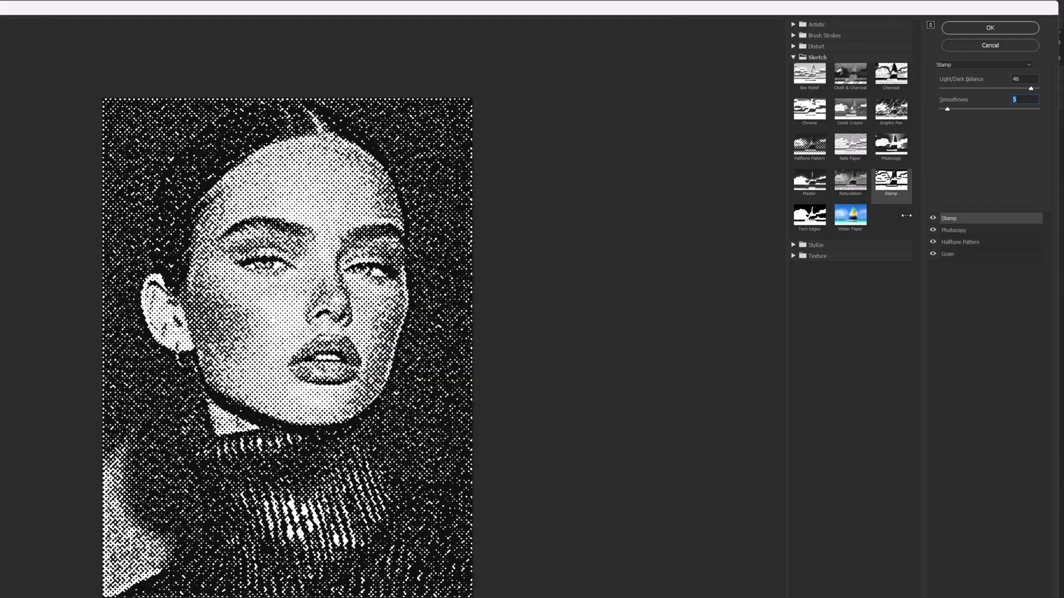
Step: Compare larger and smaller Size values for the Halftone Pattern effect and return it to 3
left_click(976, 242)
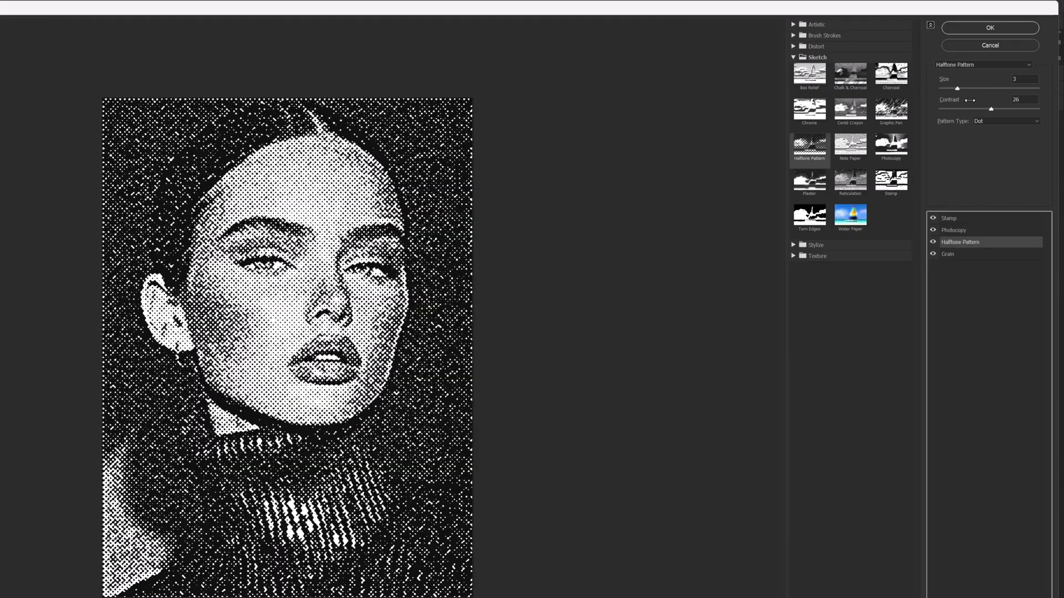
left_click(957, 88)
key("Up")
key("Up")
key("Up")
key("Up")
key("Up")
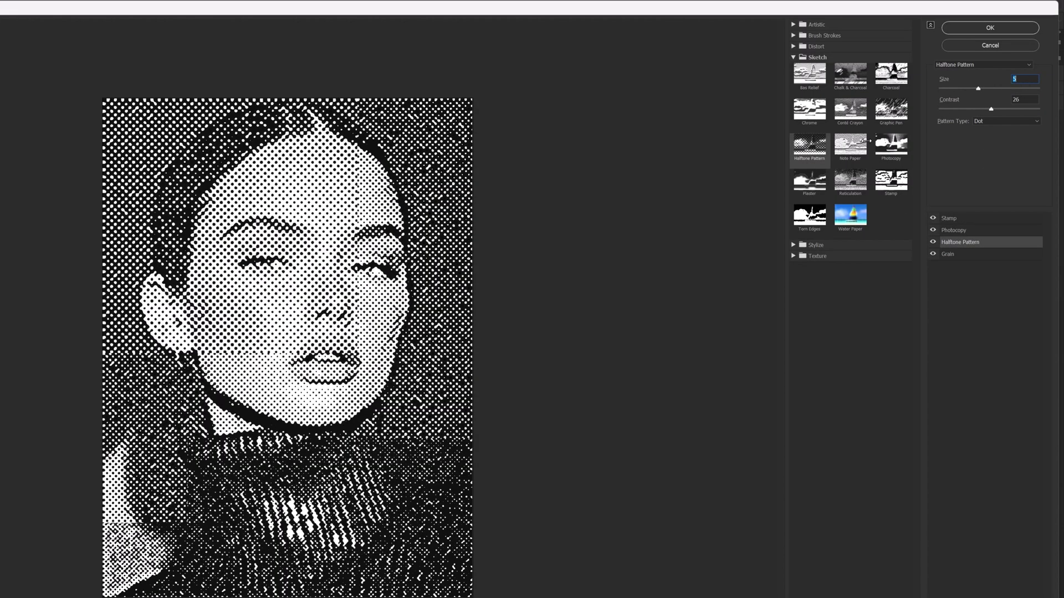
key("Down")
key("Down")
key("Down")
key("Down")
key("Down")
key("Down")
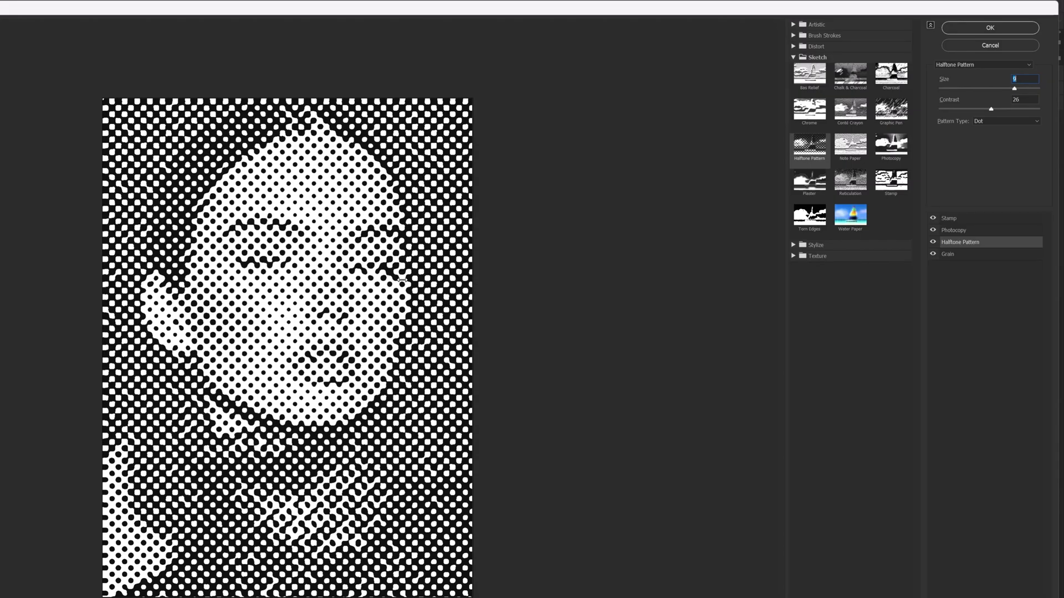
key("Up")
key("Up")
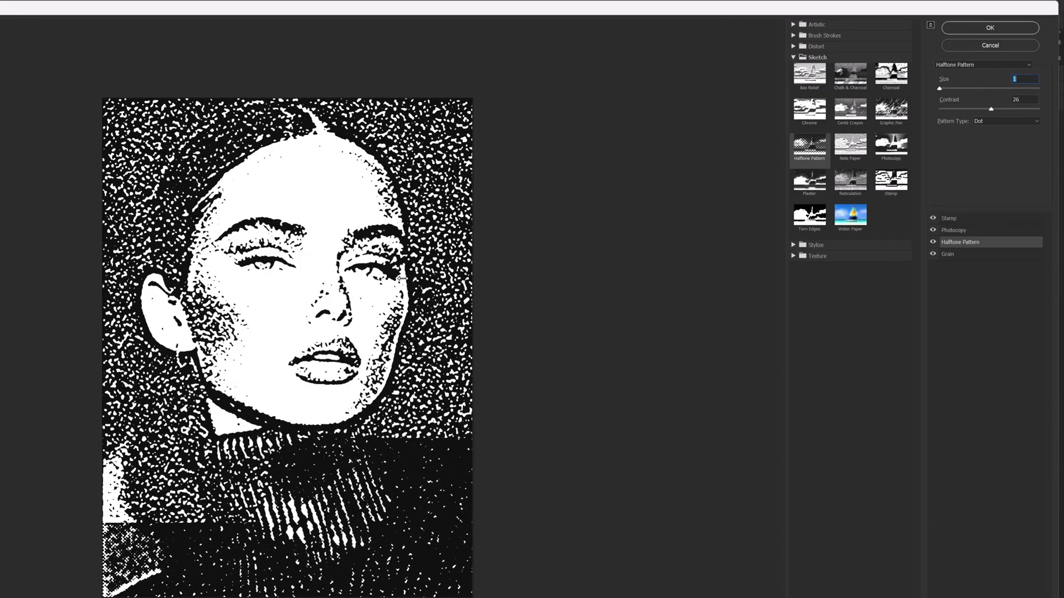
key("Down")
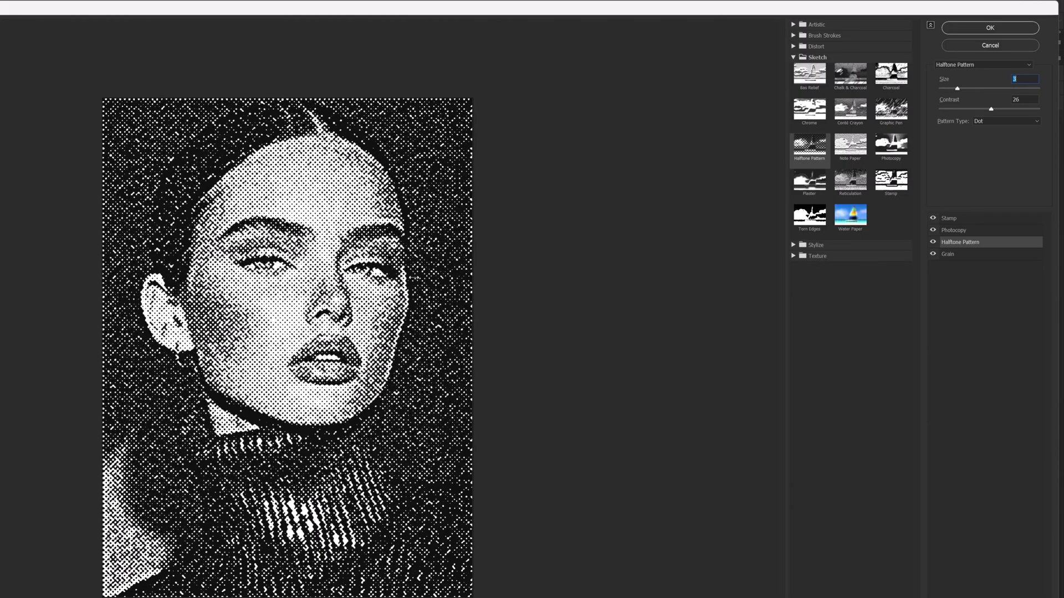
Step: Lower the Halftone Pattern effect's contrast to about 21 and raise the Grain effect's intensity to 80
key("Tab")
key("shift+Down")
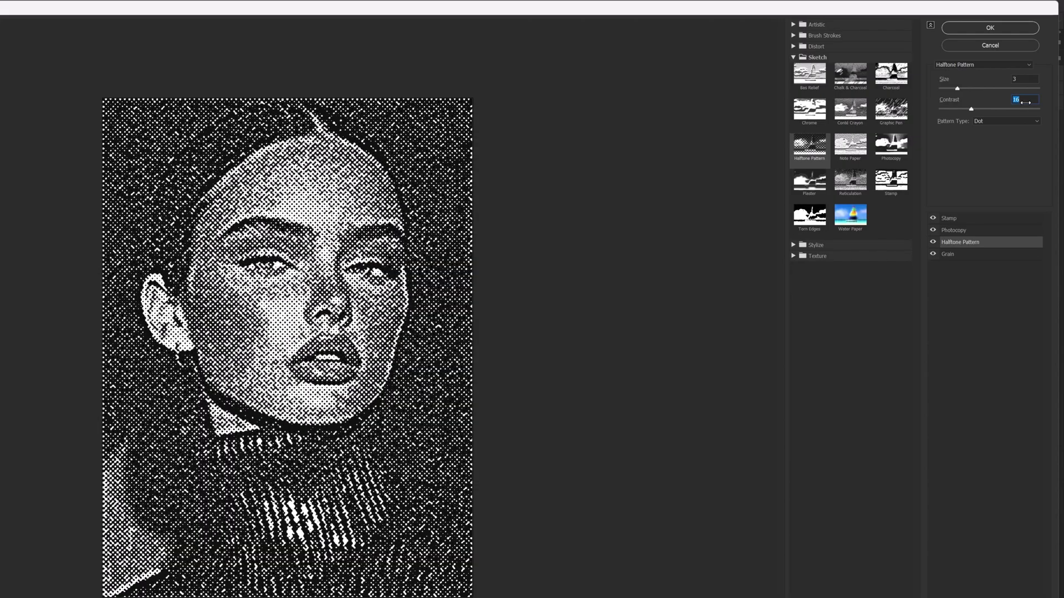
key("Up")
key("Up")
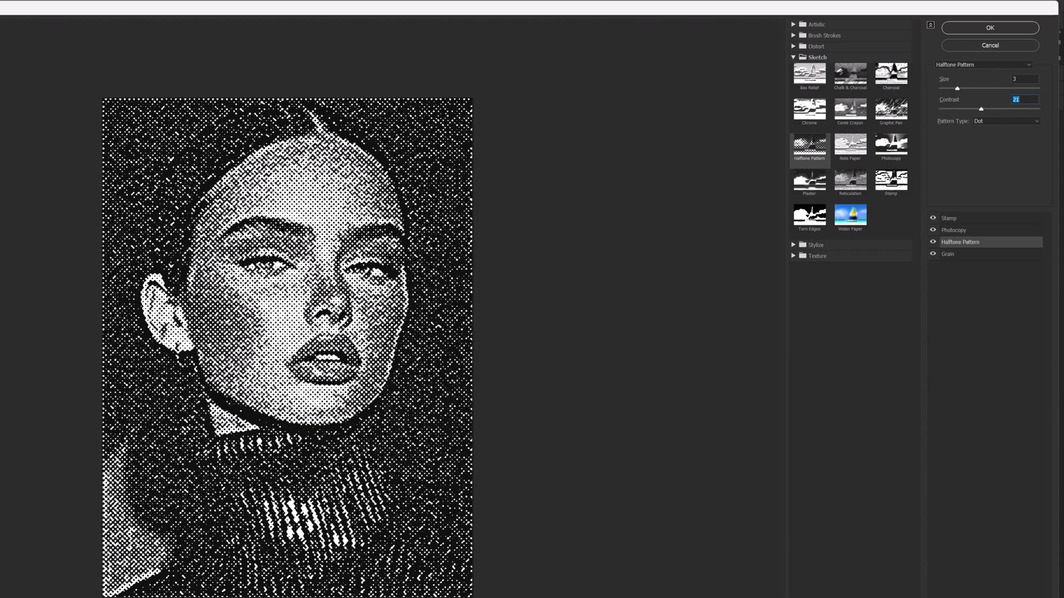
key("Down")
left_click(976, 253)
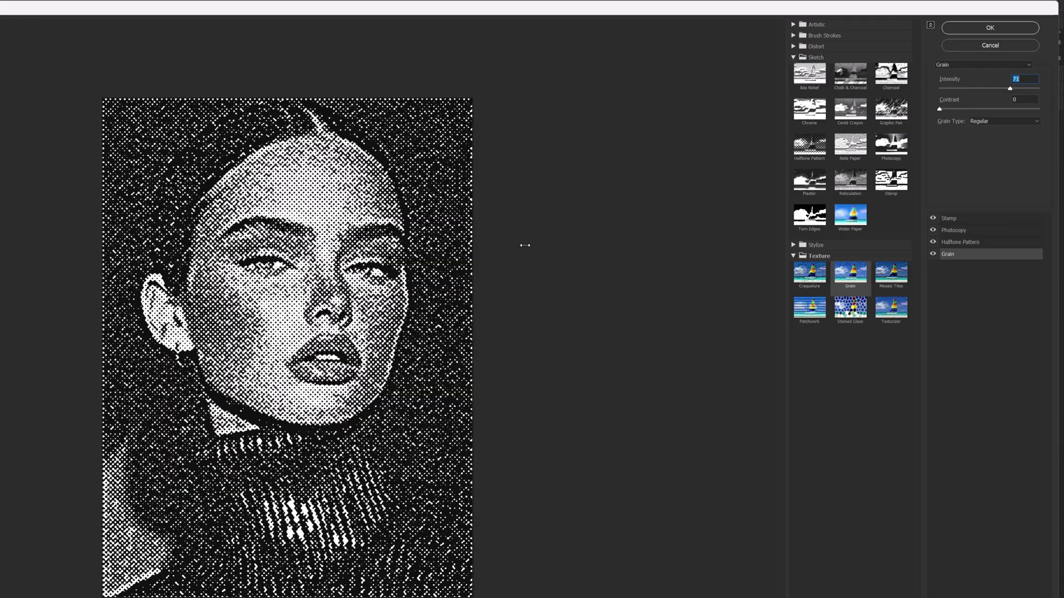
left_click_drag(524, 244, 436, 276)
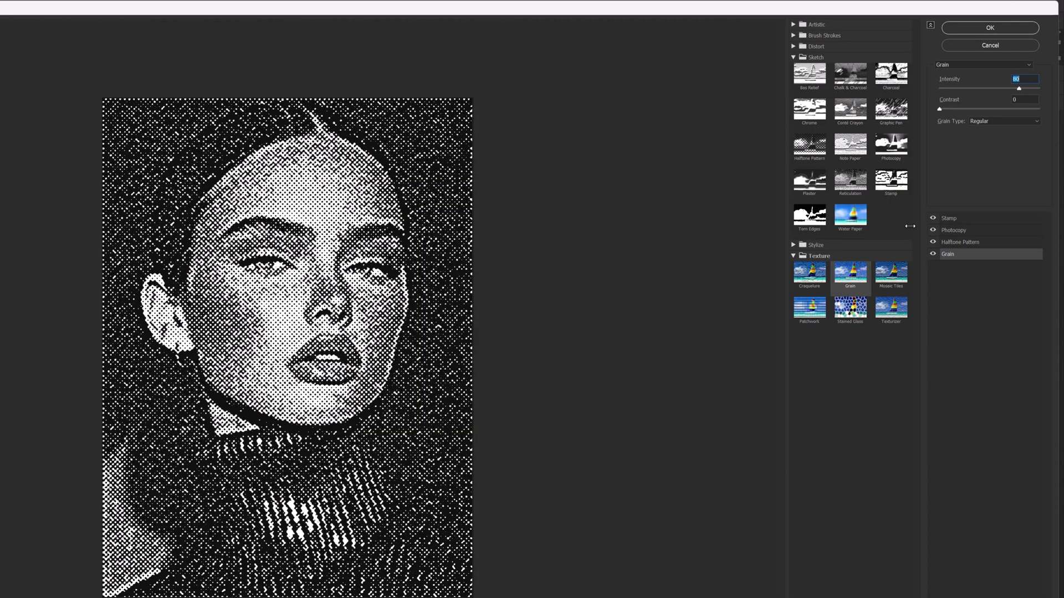
Step: Set the Stamp effect's Light/Dark Balance to 43 and apply the stacked Filter Gallery effects
left_click(965, 217)
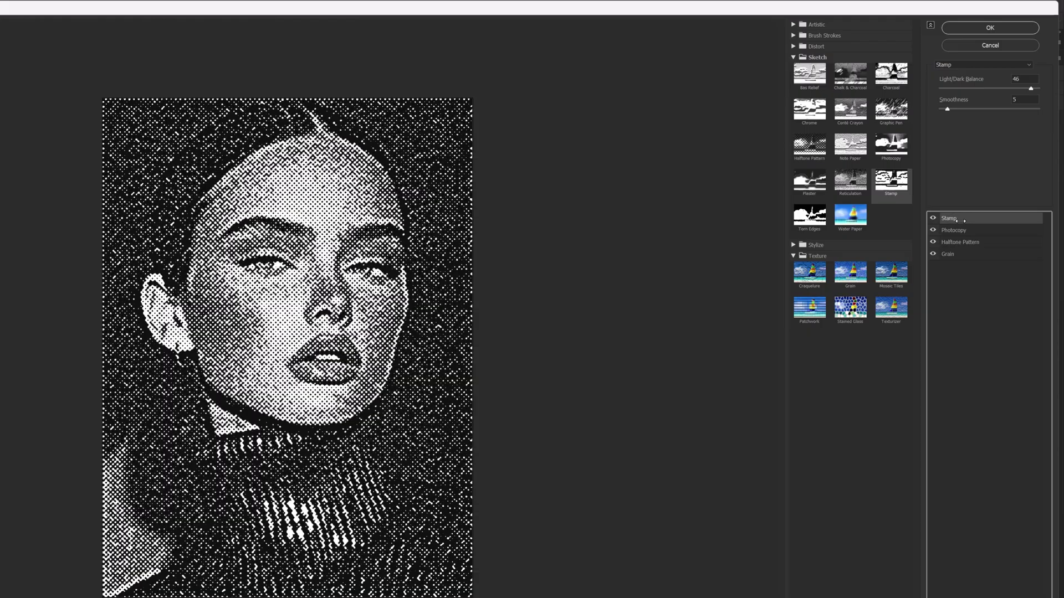
mouse_move(960, 221)
left_mouse_down()
mouse_move(961, 233)
mouse_move(963, 210)
left_mouse_up()
left_click_drag(1031, 88, 1024, 83)
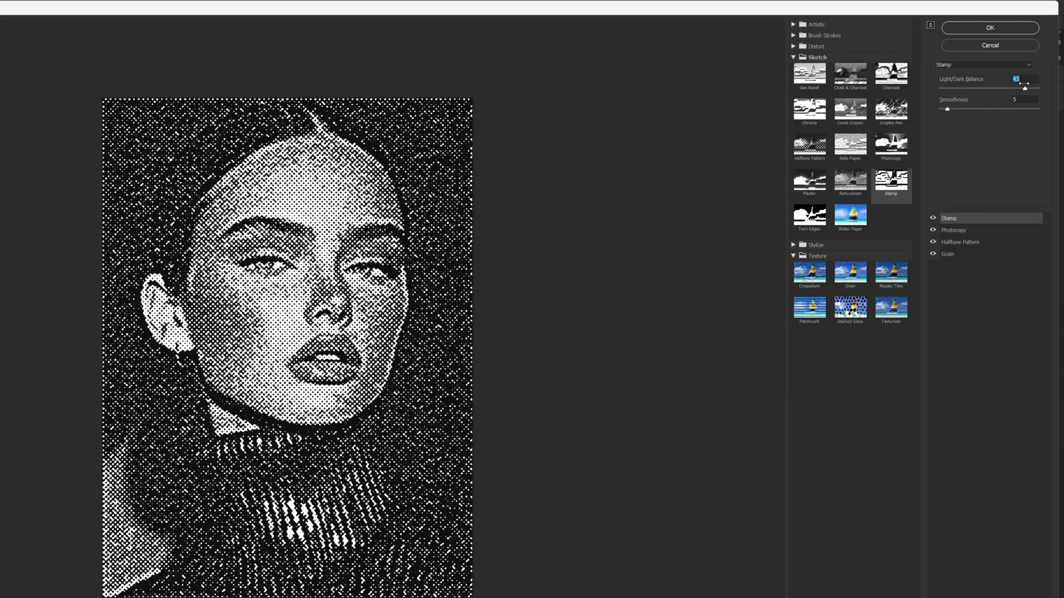
left_click(991, 28)
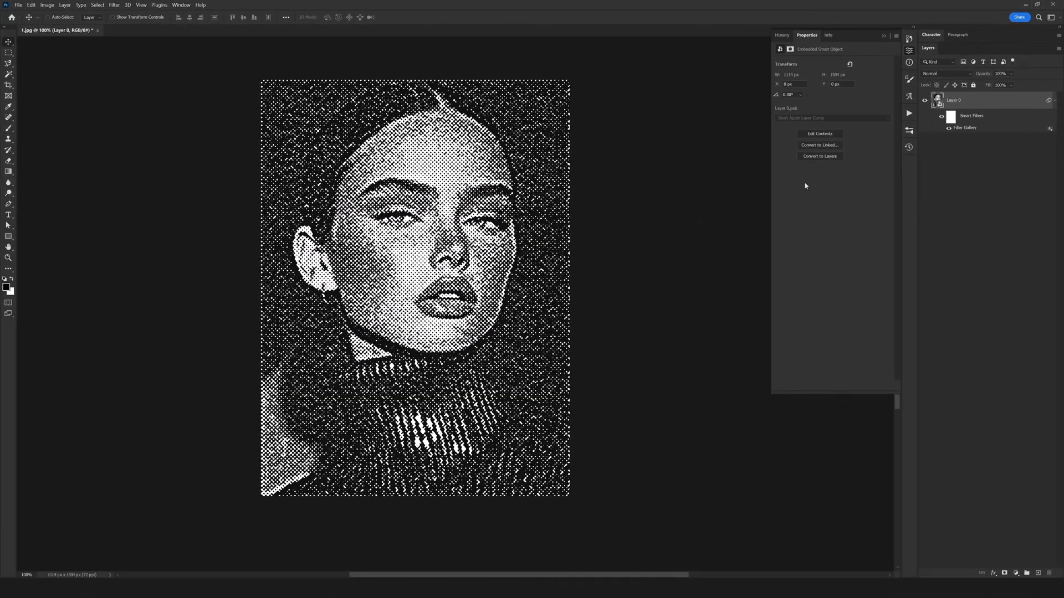
Step: Toggle the Filter Gallery smart filter's visibility to compare the portrait with and without the effect
left_click(949, 129)
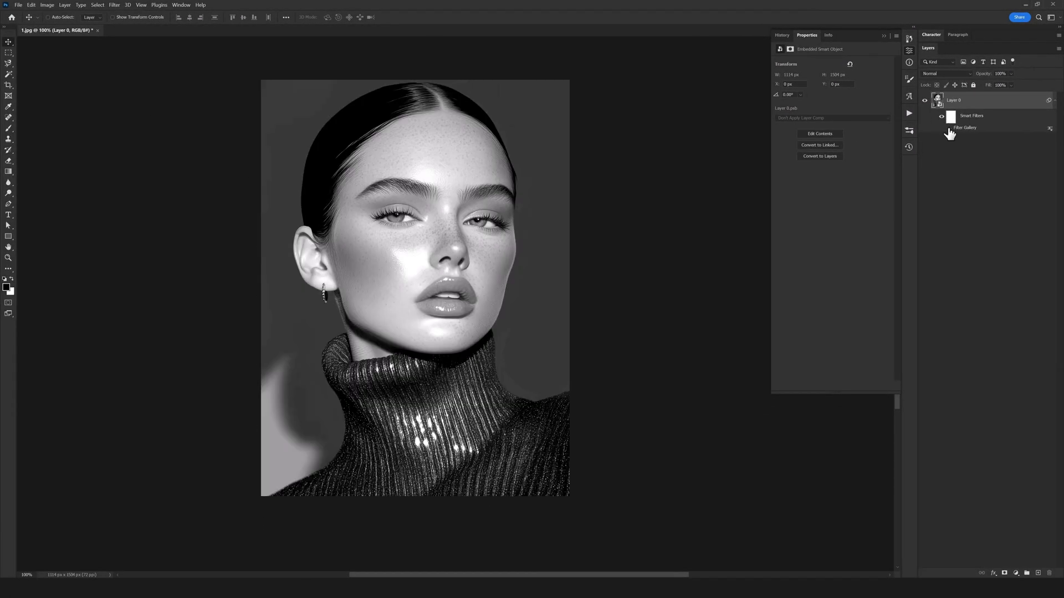
left_click(948, 129)
left_click(948, 129)
left_click(948, 129)
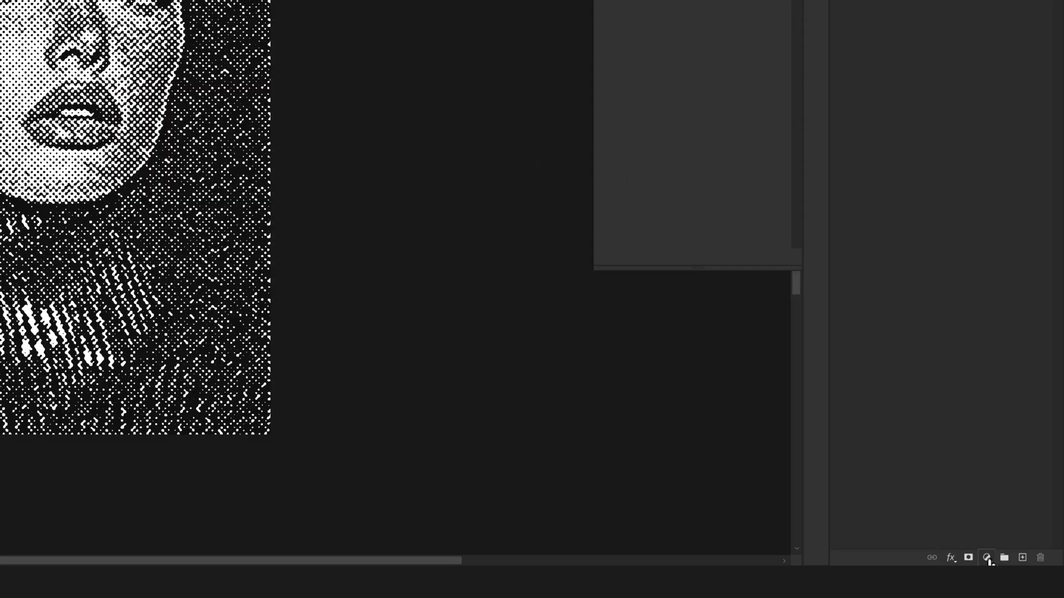
Step: Add a Gradient Map adjustment layer above the halftone portrait and open its gradient for editing
left_click(987, 558)
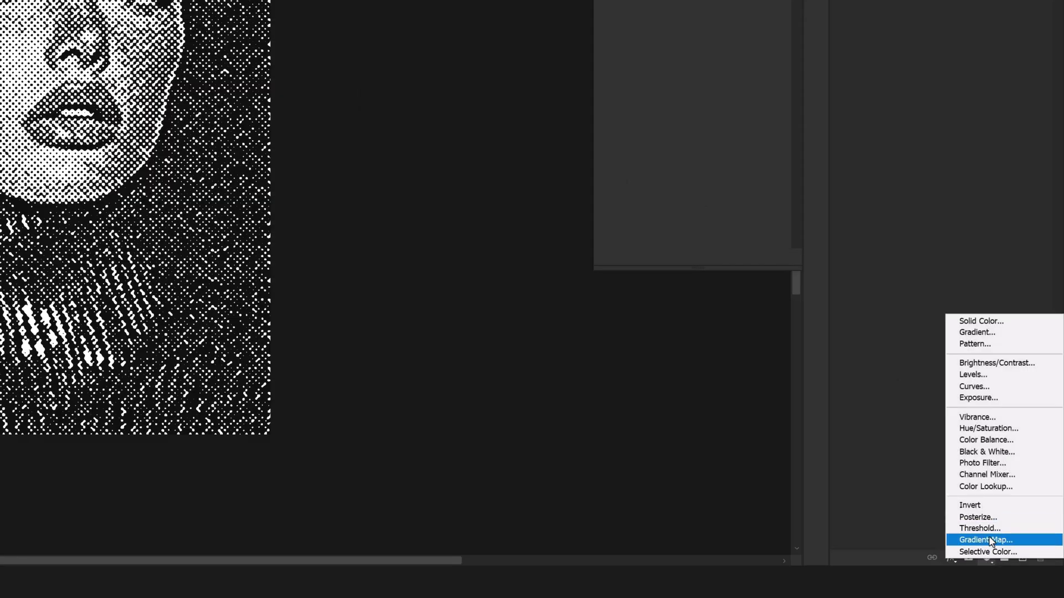
left_click(986, 540)
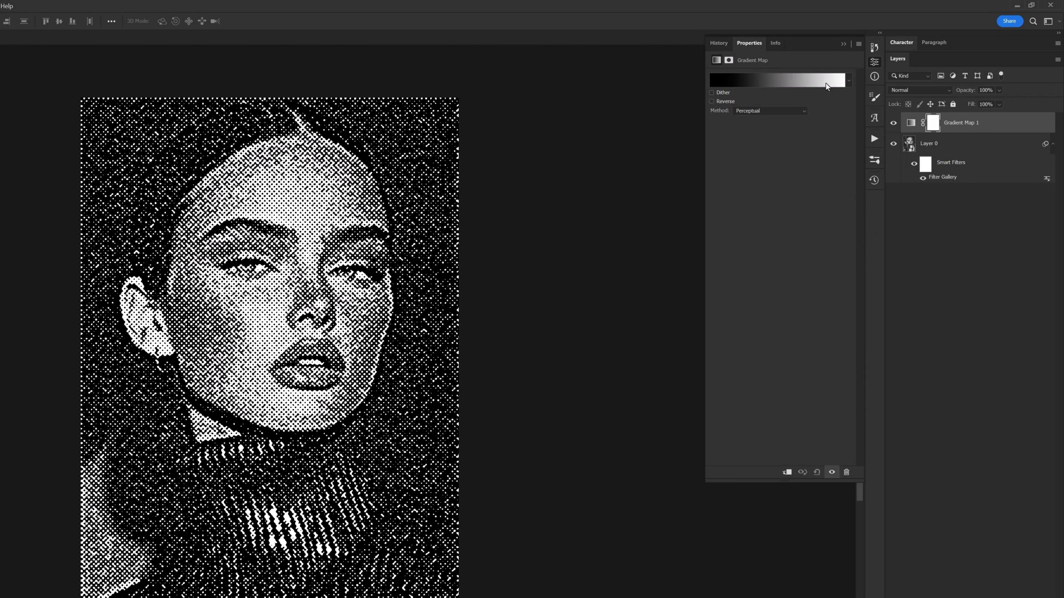
left_click(824, 80)
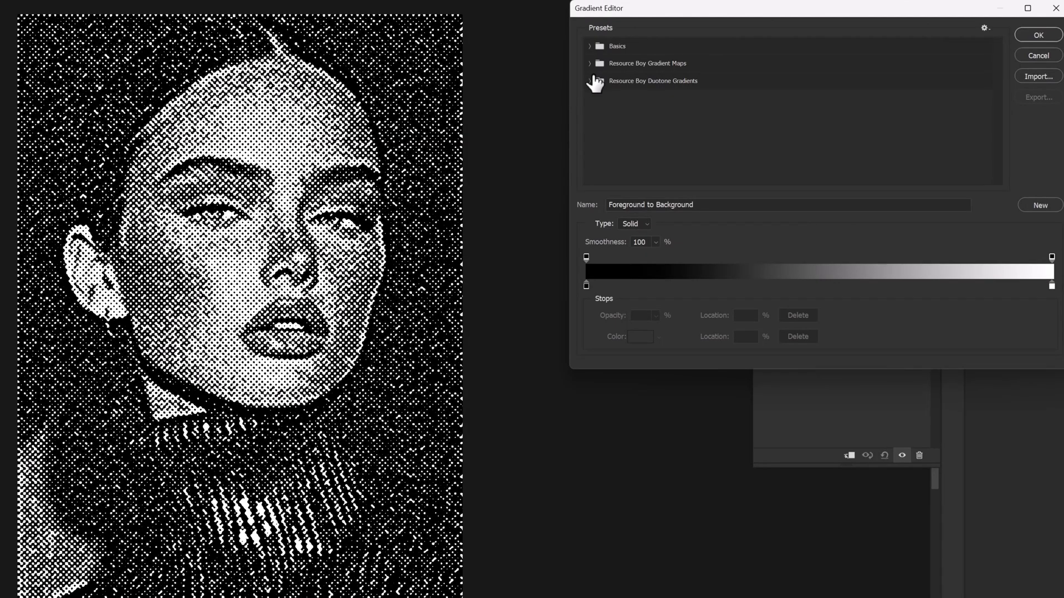
Step: Try several presets from the Resource Boy Duotone Gradients group on the portrait and pick RB Duotone Gradient 133
left_click(591, 82)
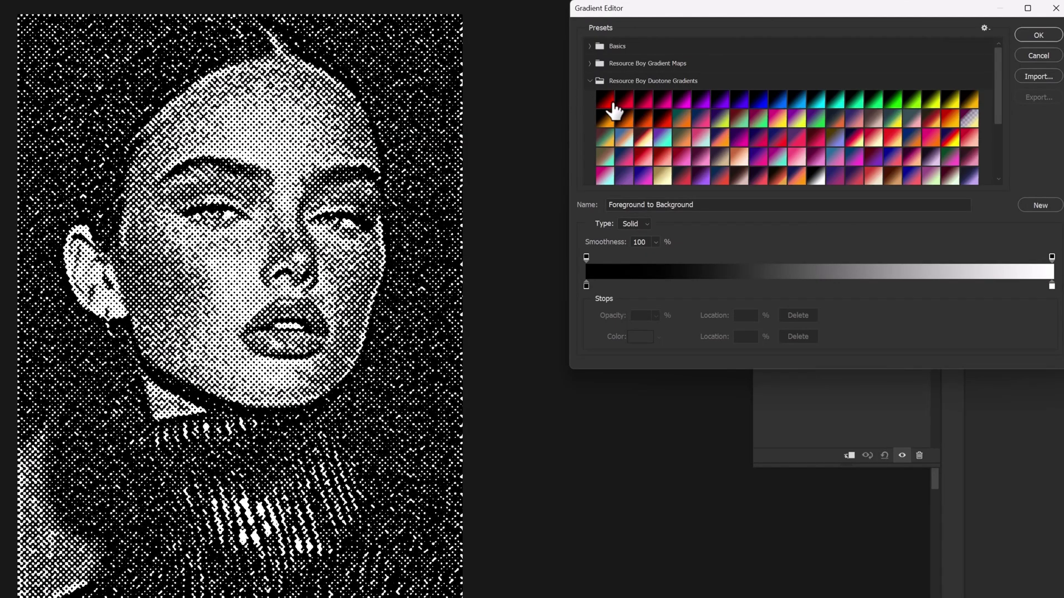
left_click(624, 116)
left_click(631, 139)
left_click(626, 157)
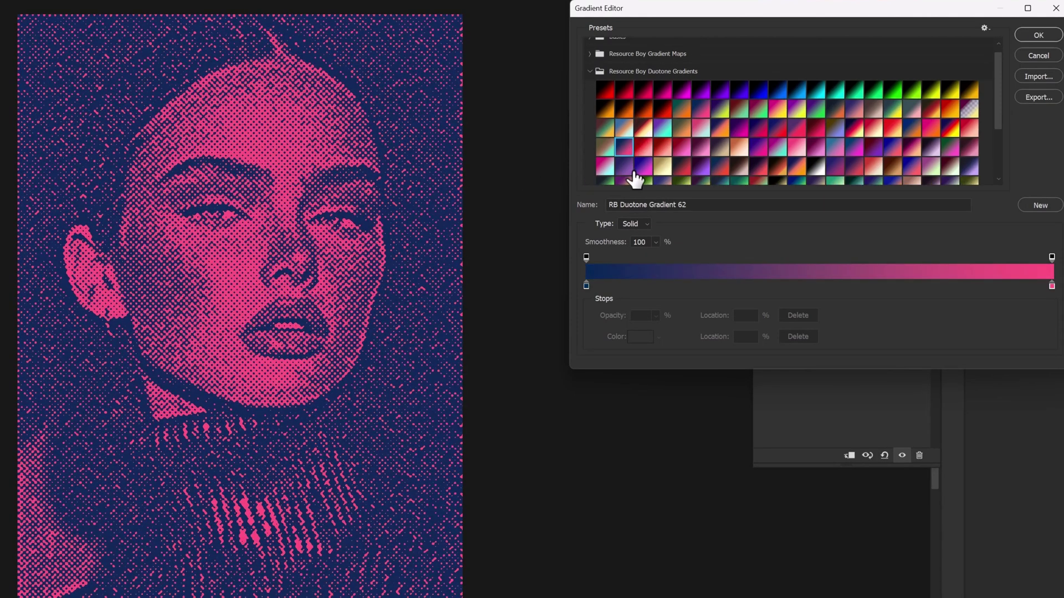
left_click(629, 174)
key("Up")
key("Right")
key("Right")
key("Right")
key("Right")
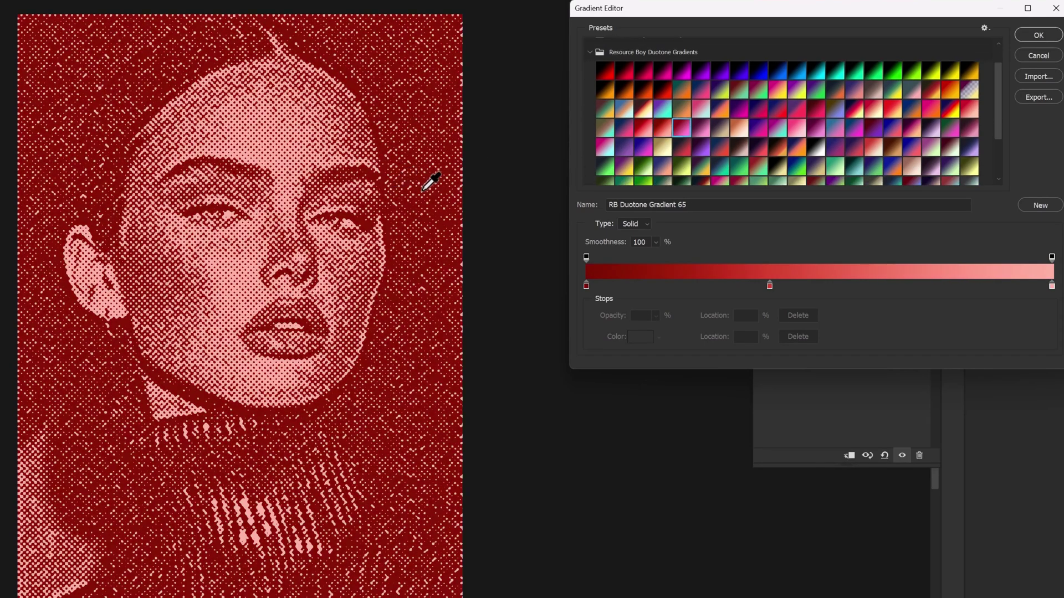
key("Right")
key("Right")
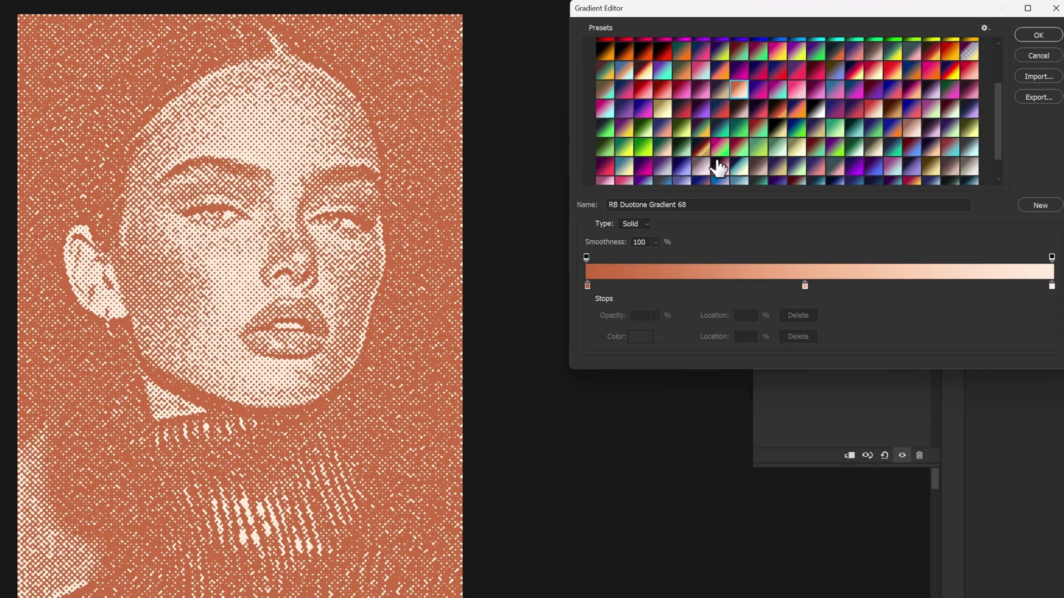
key("Down")
key("Down")
key("Right")
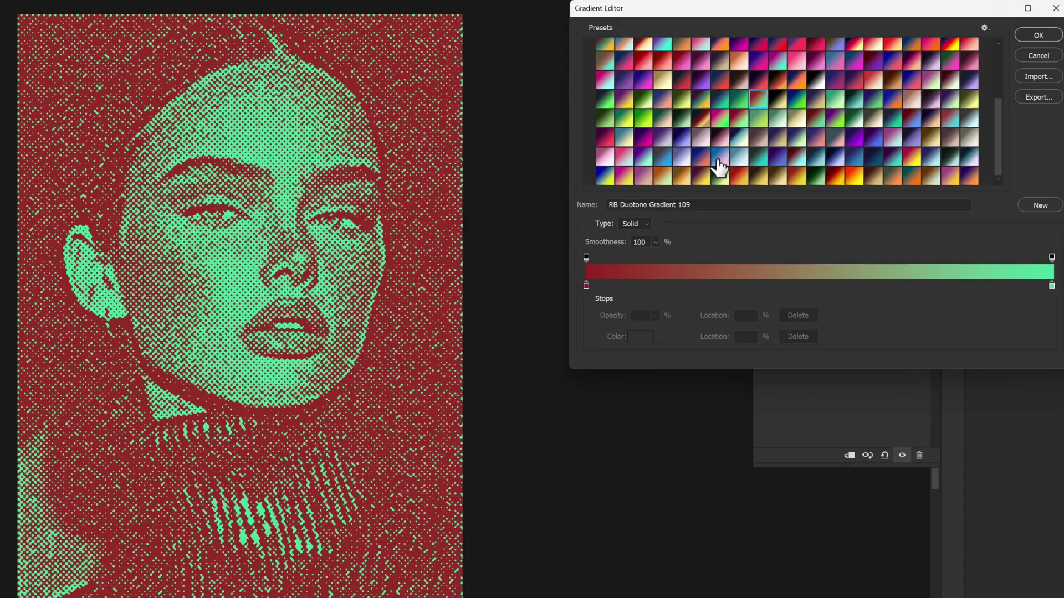
key("Right")
key("Right")
key("Right")
key("Right")
key("Right")
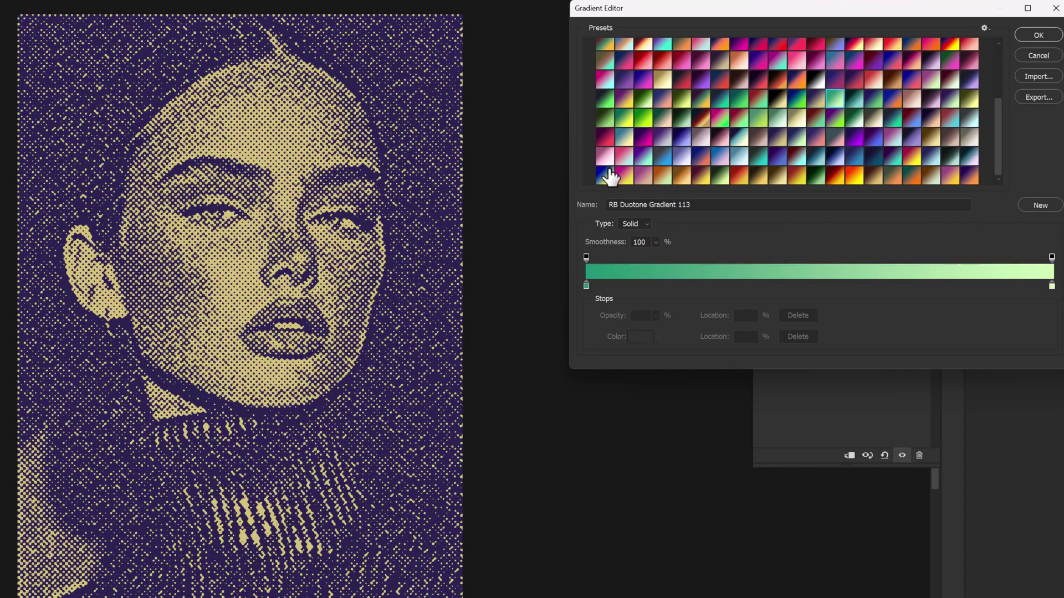
key("Down")
key("Down")
key("Right")
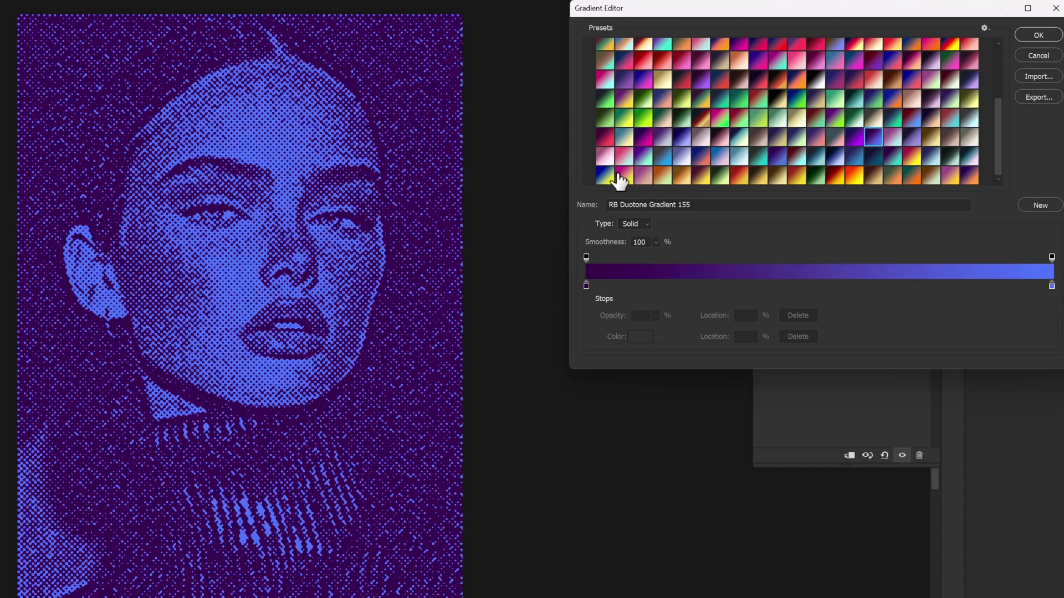
key("Up")
key("Left")
key("Left")
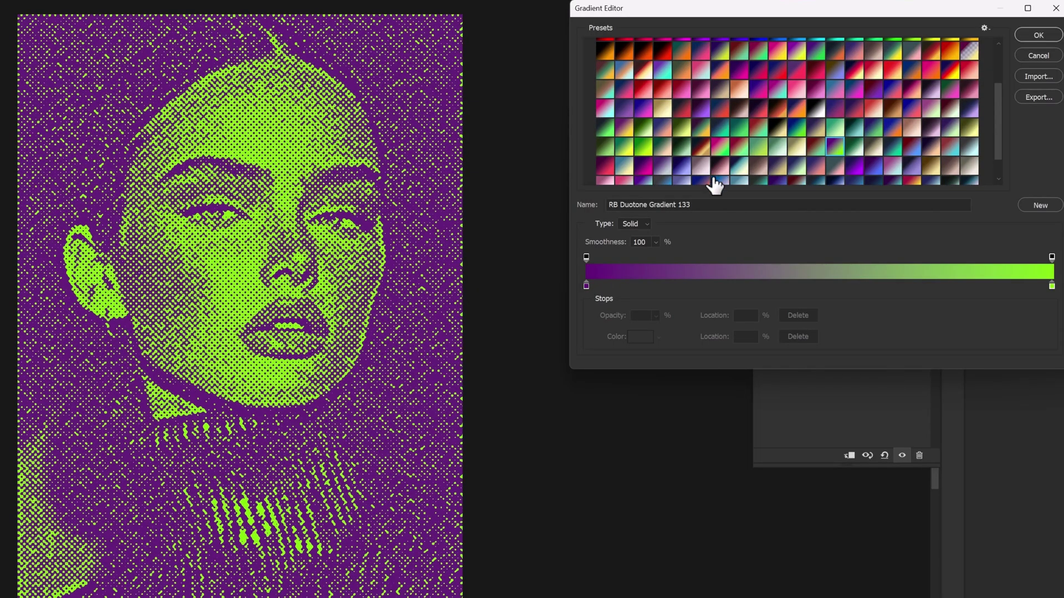
Step: Recolor the gradient's starting stop to a dark olive green of about H 75, S 73, B 19
left_click(586, 286)
left_click(640, 337)
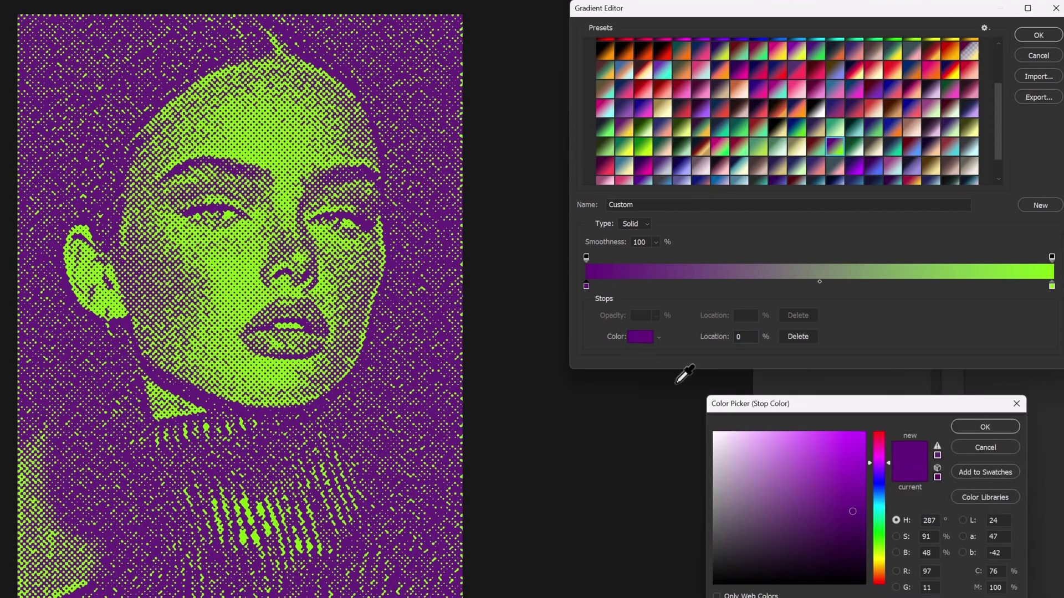
left_click(882, 553)
left_click_drag(812, 525, 829, 551)
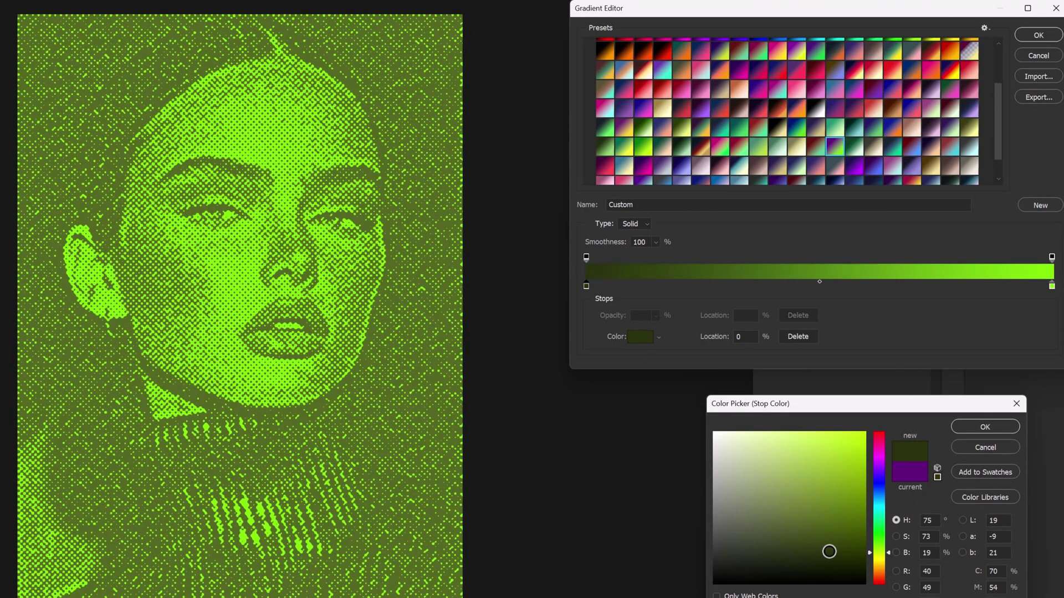
key("Return")
Step: Recolor the gradient's end stop to a pale teal of about H 171, S 12, B 85 and accept the gradient
left_click(1052, 286)
left_click(640, 337)
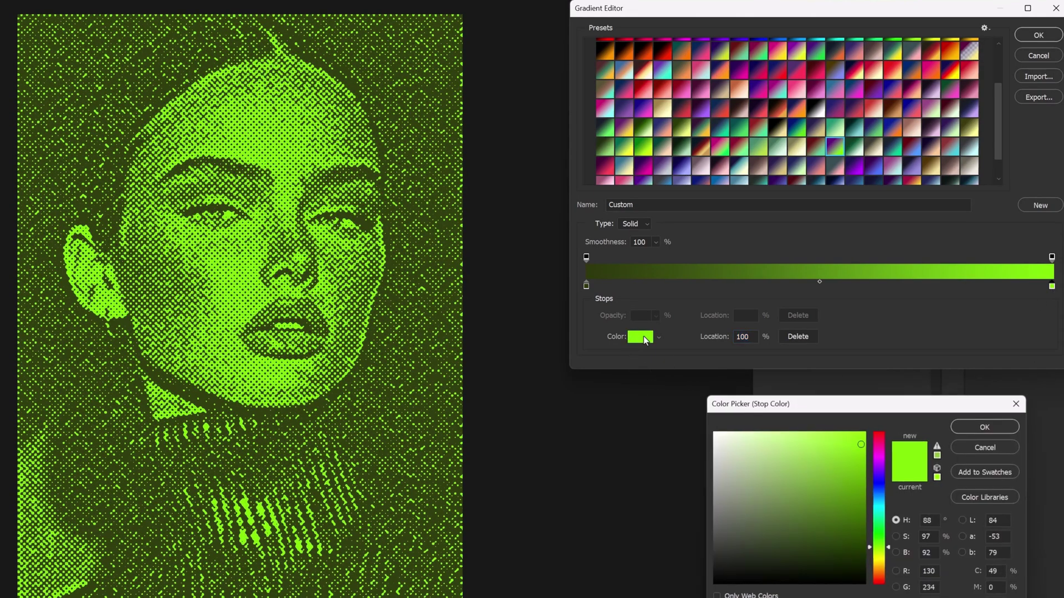
left_click(777, 438)
left_click(882, 512)
left_click_drag(762, 443, 727, 452)
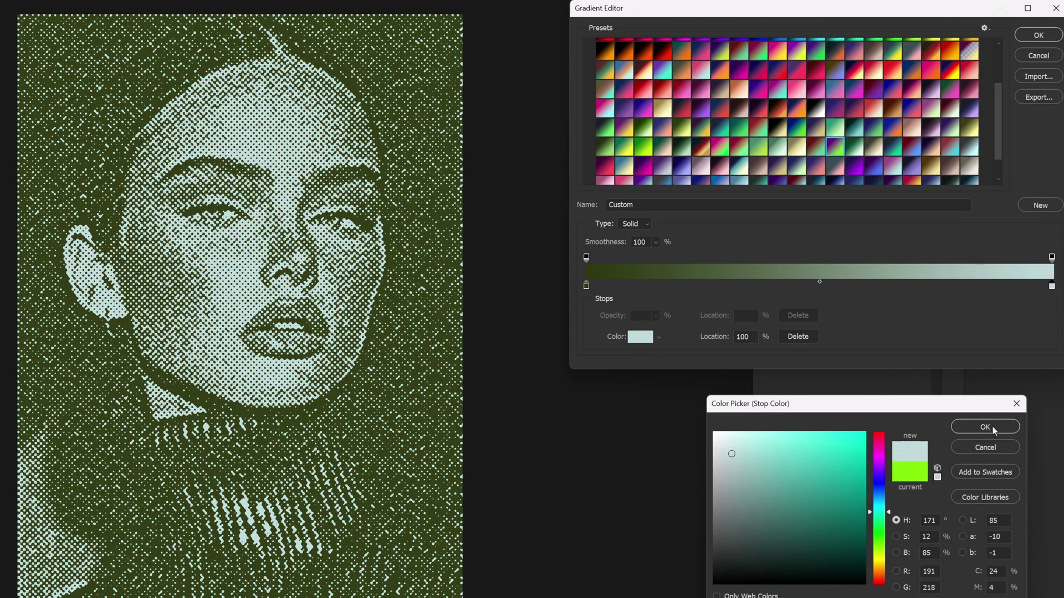
left_click(985, 427)
key("Return")
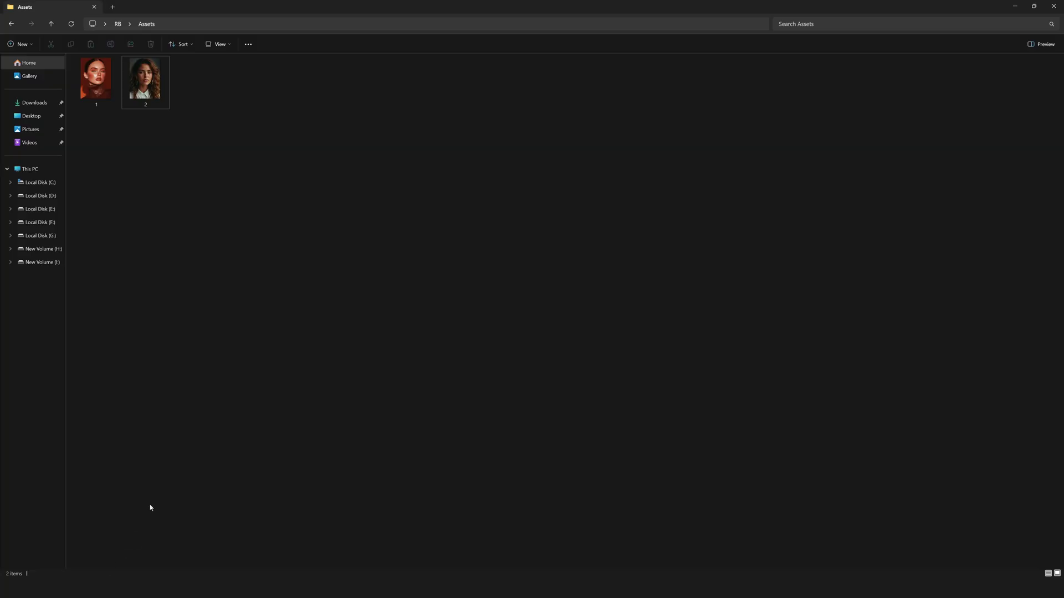
Step: Place image 2 from the Assets folder into the smart object's document beneath the Black & White adjustment layer
left_click_drag(145, 82, 238, 510)
left_click_drag(612, 500, 621, 524)
key("Return")
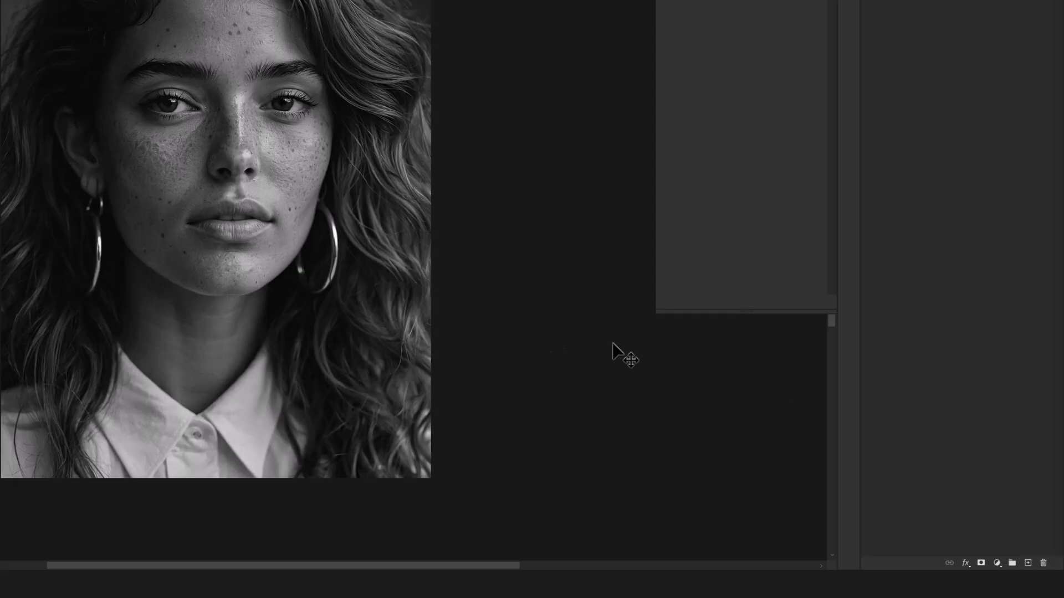
Step: Add a Levels adjustment layer above the new portrait with midtones at 0.75 and the white input level at 187
left_click(994, 562)
left_click(998, 401)
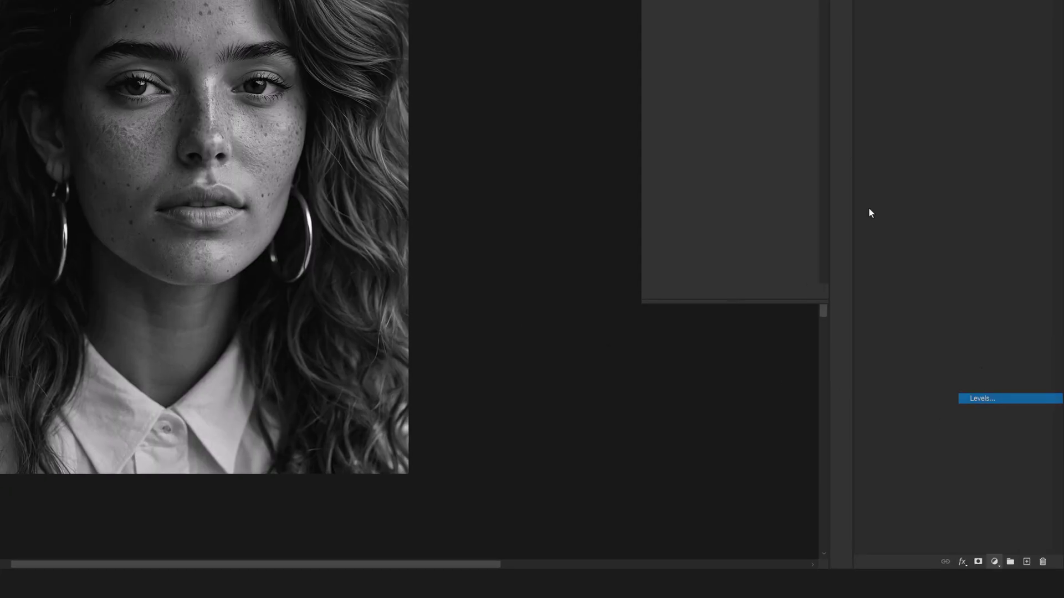
left_click_drag(855, 147, 786, 149)
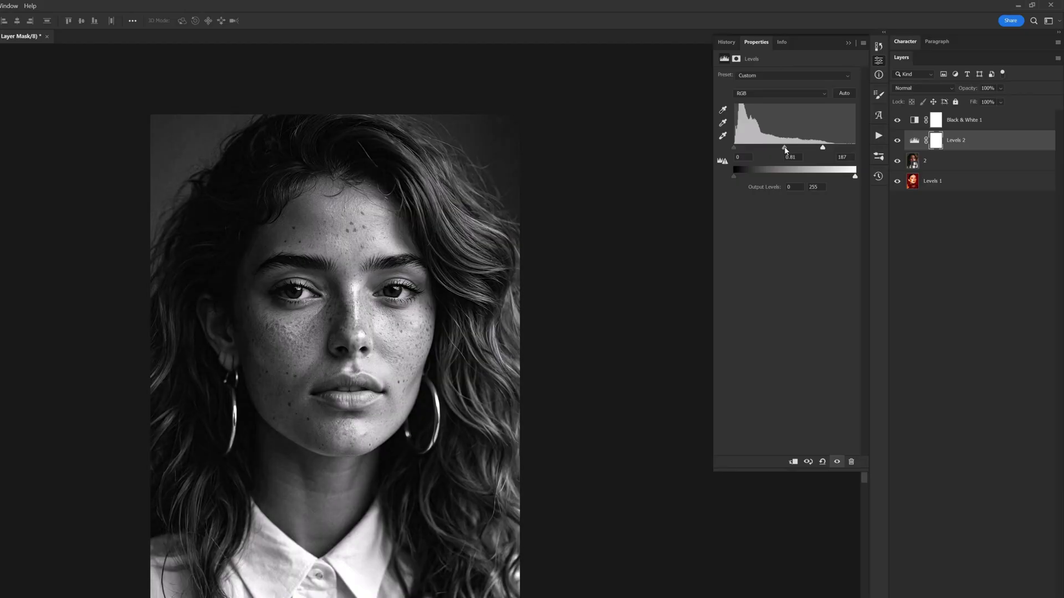
Step: Save and close the smart object's document and hide the Gradient Map layer in the main document
left_click(47, 36)
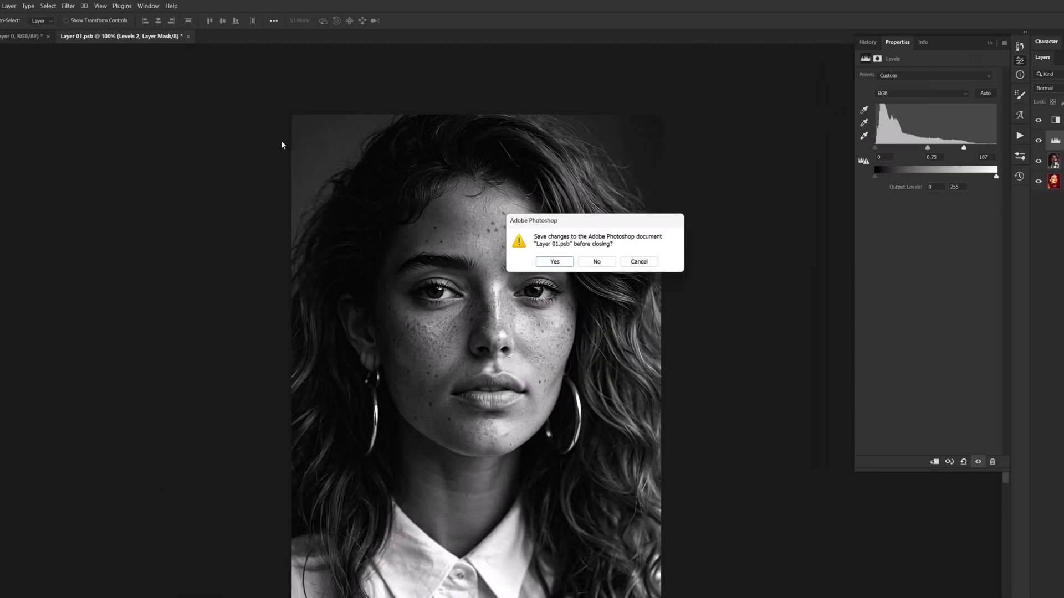
left_click(555, 261)
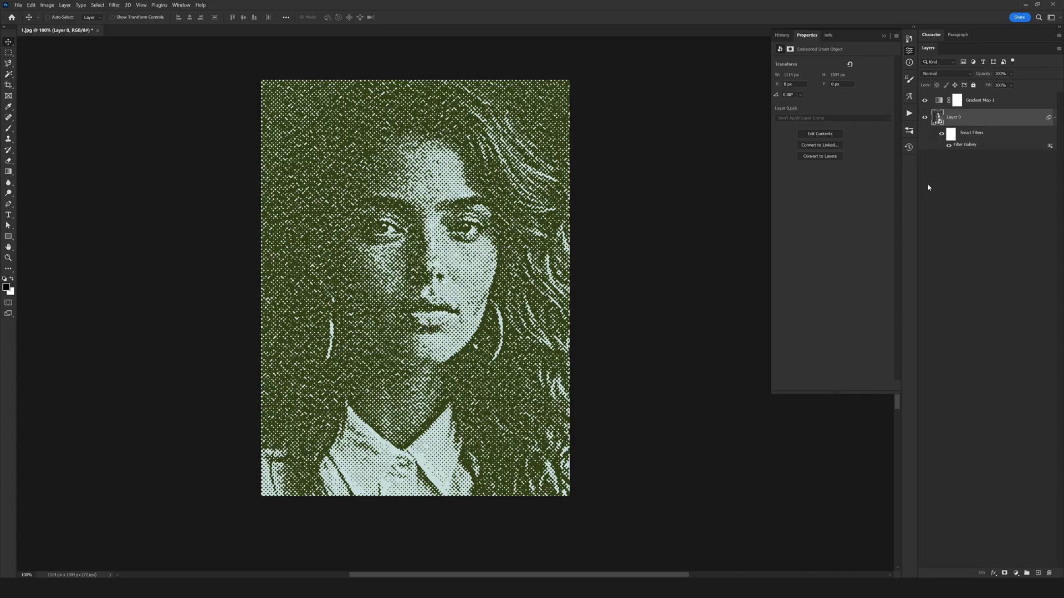
left_click(923, 100)
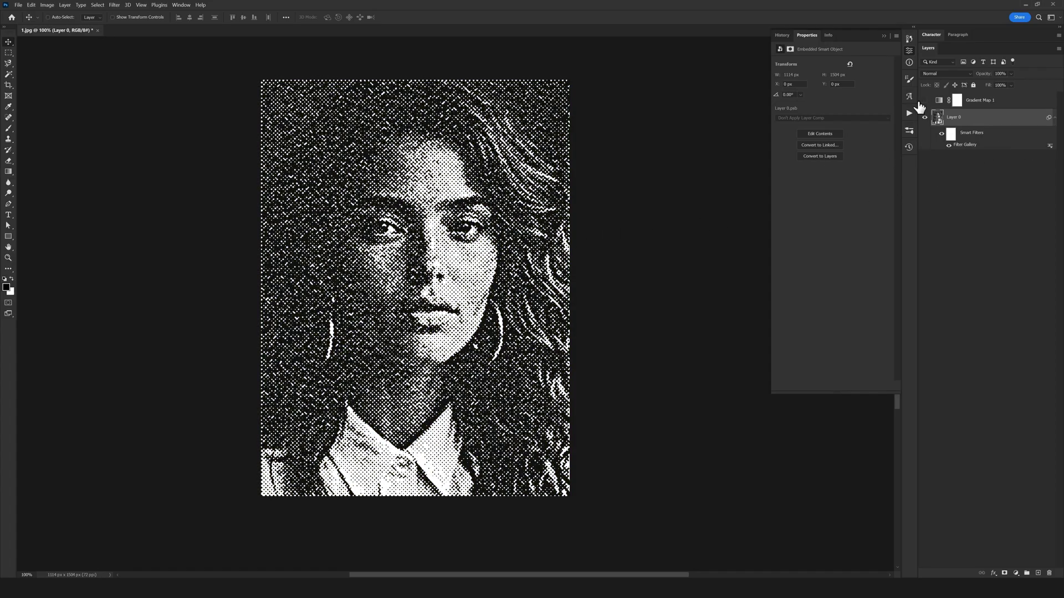
Step: Edit the Filter Gallery smart filter, setting the Photocopy effect's detail to 6 and darkness to 31, and apply it
double_click(1020, 145)
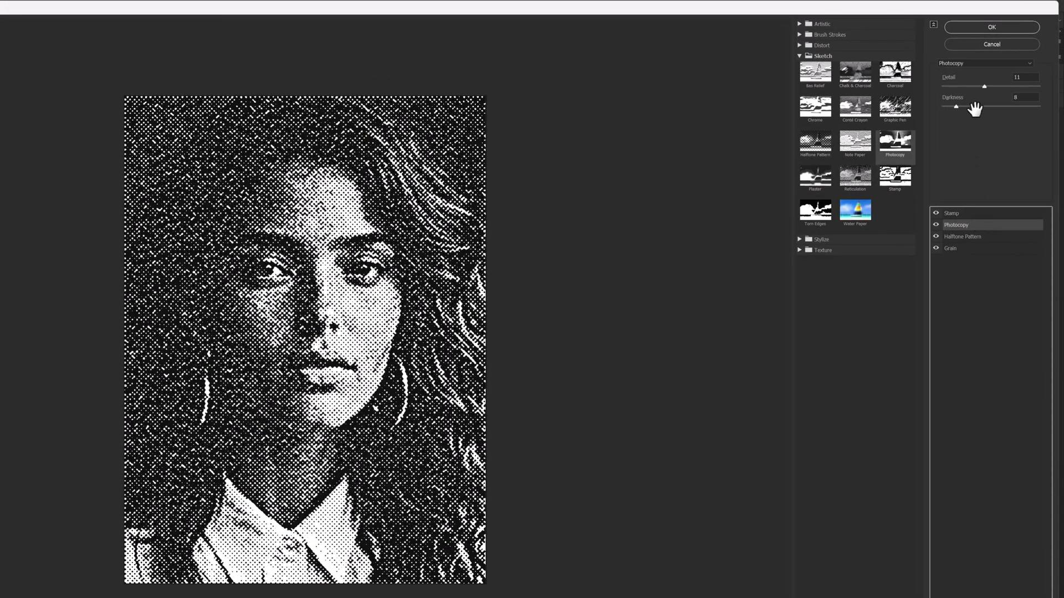
left_click_drag(984, 86, 948, 106)
key("Up")
key("Up")
key("Up")
key("Up")
key("Up")
key("Up")
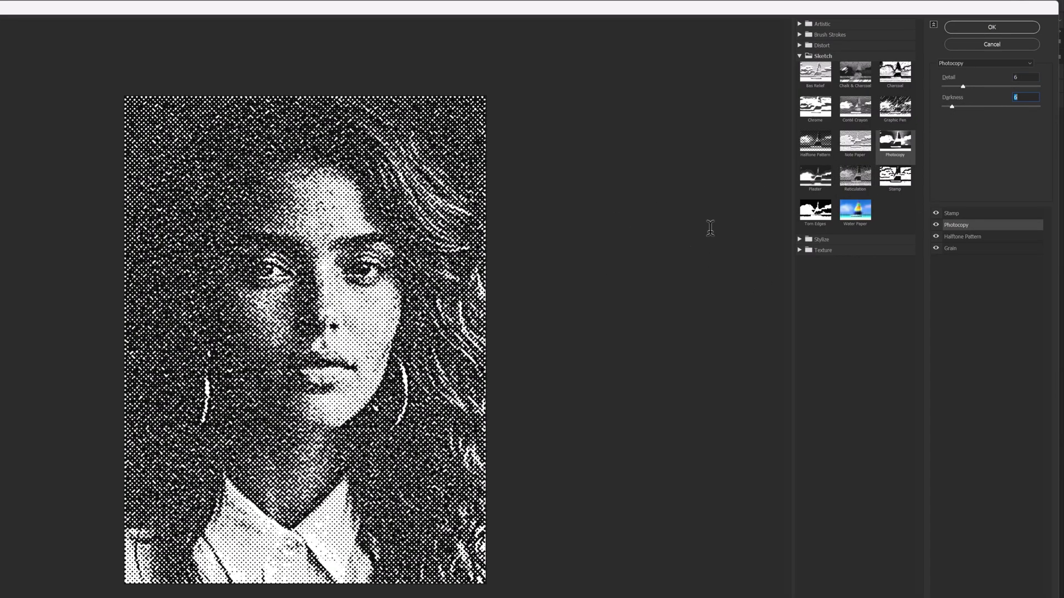
key("Up")
key("Up")
key("Up")
key("Up")
key("Up")
key("Up")
key("Up")
key("Up")
key("Up")
key("Up")
key("Up")
key("Up")
key("Up")
key("Up")
key("Up")
key("Up")
key("Up")
key("Up")
key("Up")
key("Up")
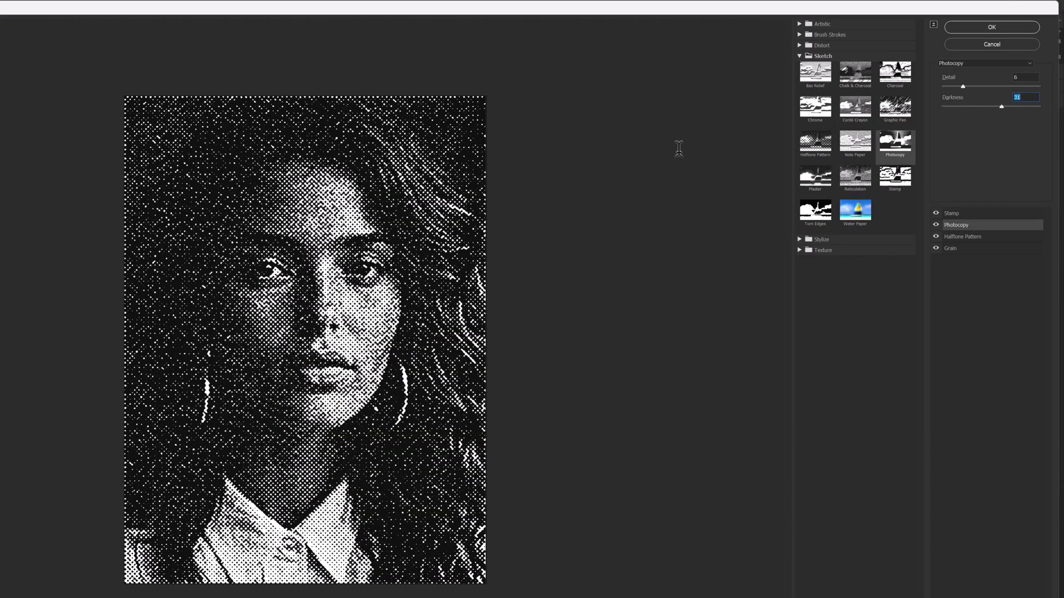
left_click(992, 26)
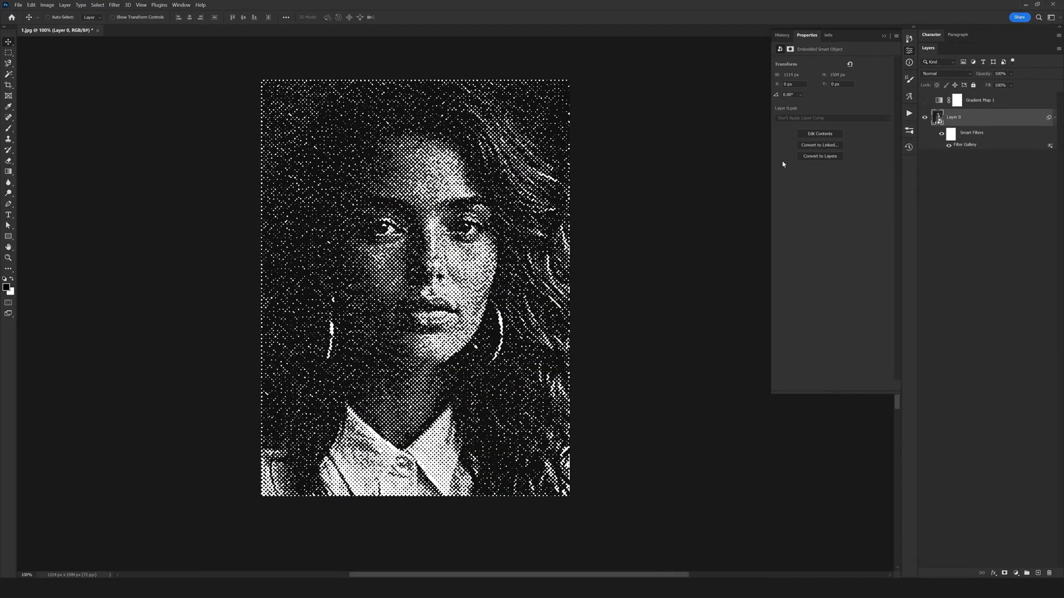